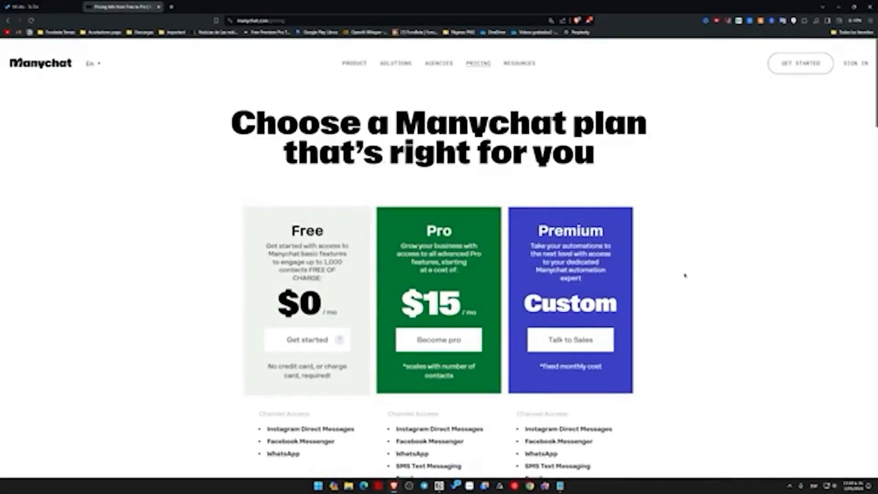
# Step: Examine the Free plan on the Manychat pricing page, including its contact limit, supported channels and key features
pyautogui.scroll(-2, 602, 315)
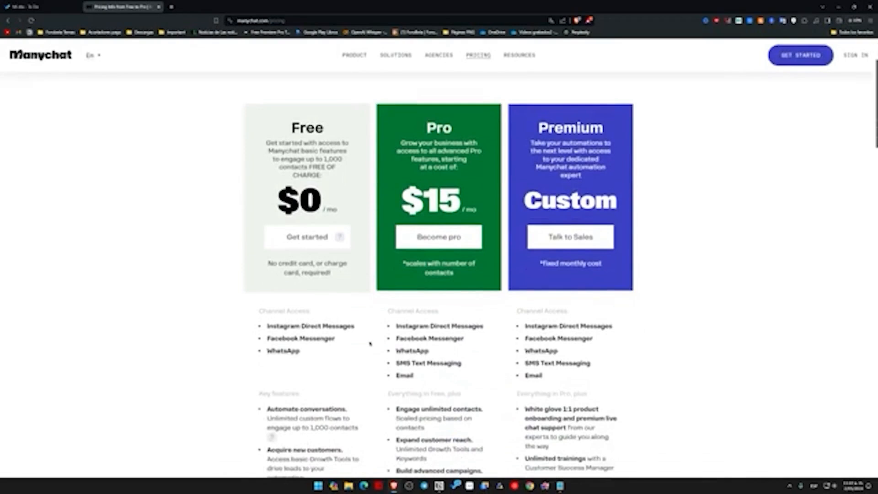
pyautogui.scroll(1, 209, 251)
pyautogui.moveTo(292, 161); pyautogui.dragTo(308, 161)
pyautogui.click(335, 205)
pyautogui.moveTo(323, 193)
pyautogui.mouseDown()
pyautogui.moveTo(339, 192)
pyautogui.moveTo(308, 201)
pyautogui.mouseUp()
pyautogui.click(334, 218)
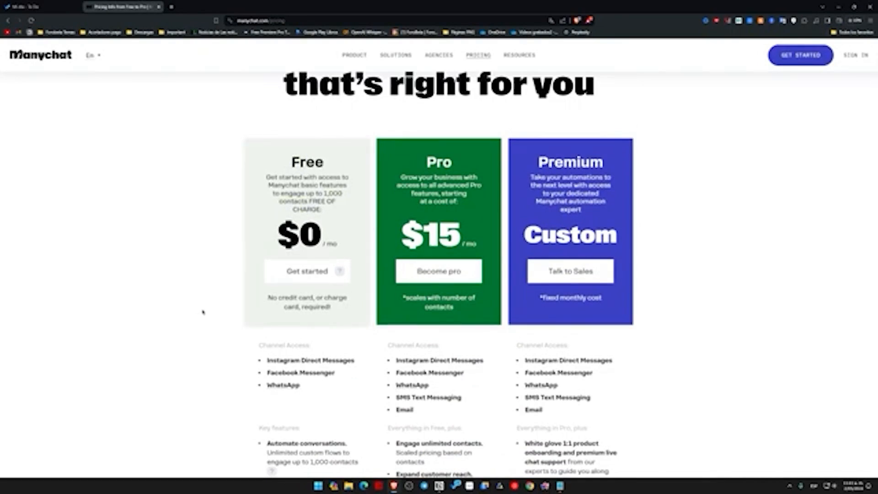
pyautogui.scroll(-2, 210, 263)
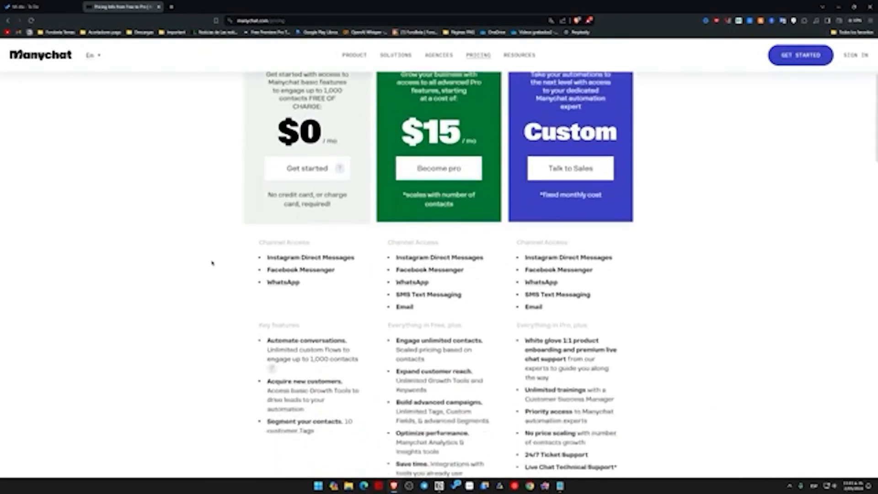
pyautogui.moveTo(268, 257); pyautogui.dragTo(354, 258)
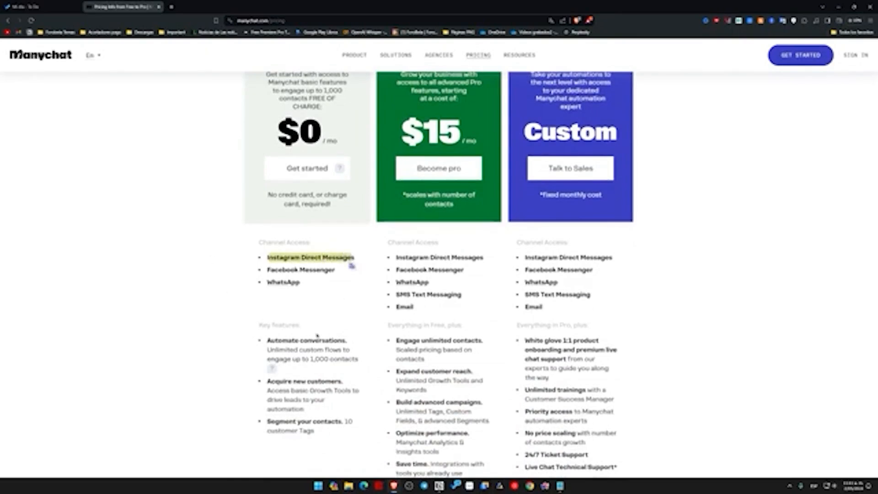
pyautogui.scroll(2, 439, 256)
pyautogui.moveTo(293, 193); pyautogui.dragTo(335, 194)
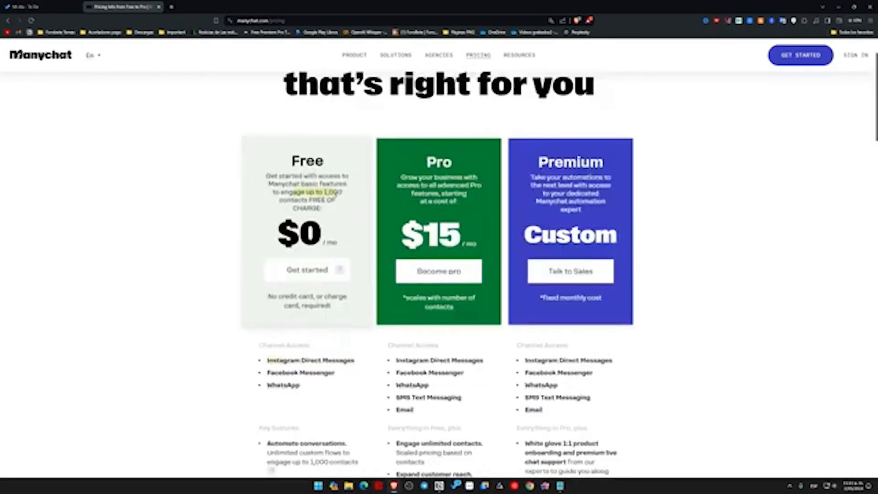
pyautogui.click(354, 241)
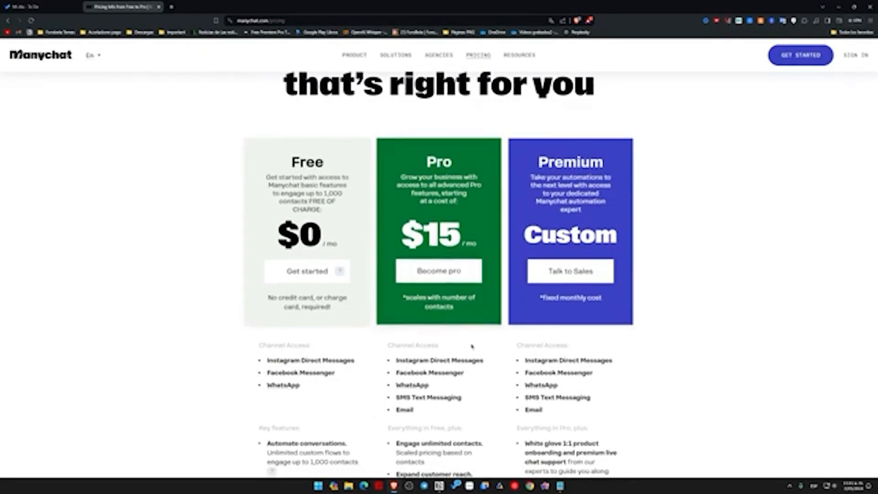
# Step: Compare the Pro and Premium plans' features and costs with the Free plan on the pricing page
pyautogui.scroll(-3, 457, 320)
pyautogui.scroll(-2, 370, 257)
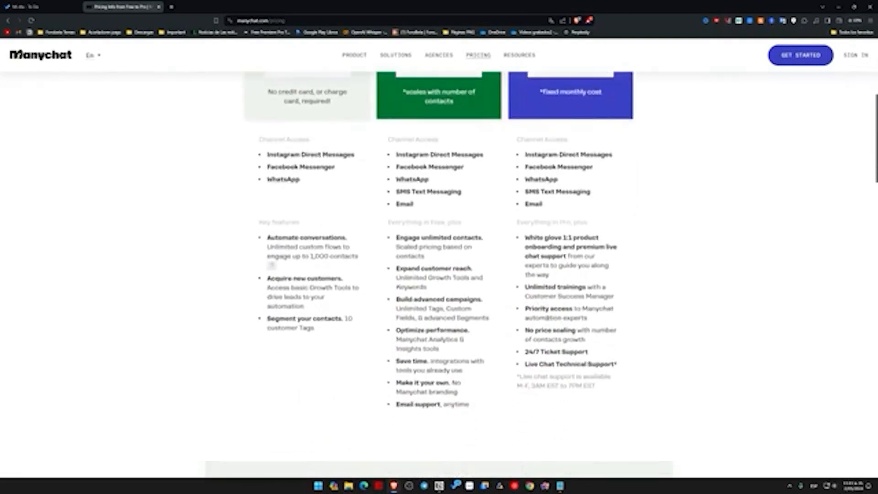
pyautogui.scroll(5, 369, 257)
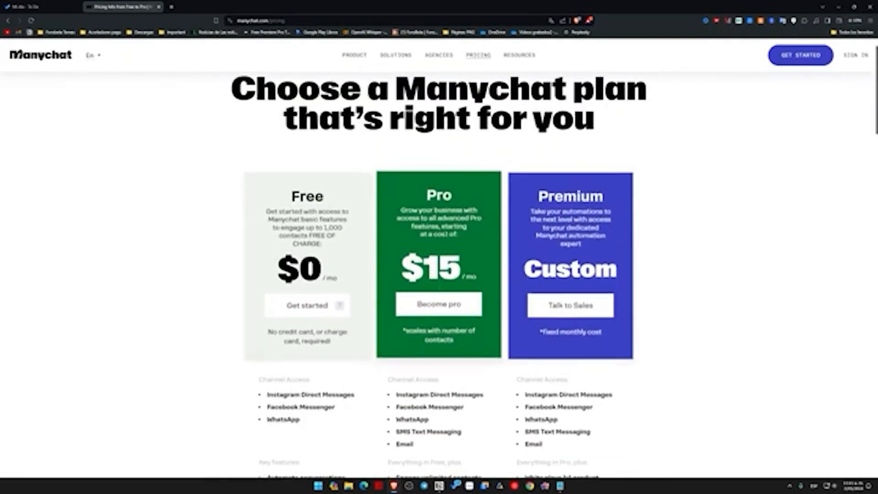
pyautogui.scroll(-3, 475, 294)
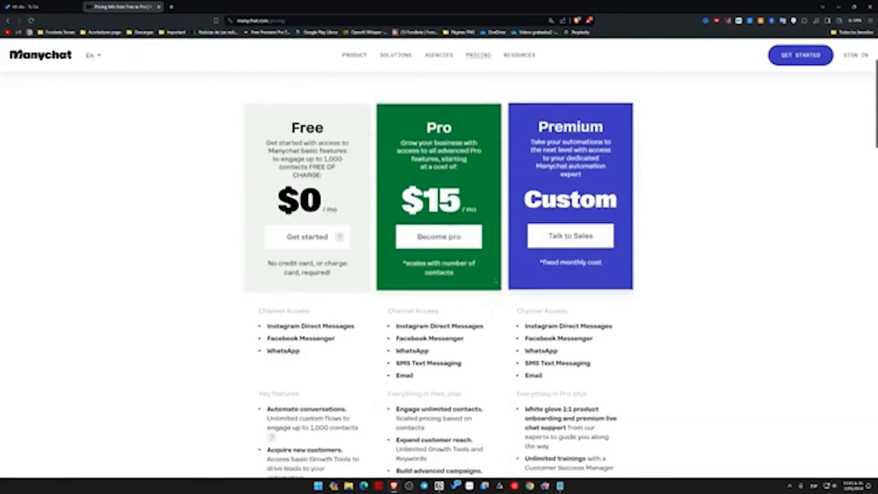
pyautogui.moveTo(409, 272); pyautogui.dragTo(432, 260)
pyautogui.click(433, 269)
pyautogui.scroll(3, 428, 261)
pyautogui.moveTo(402, 232); pyautogui.dragTo(438, 233)
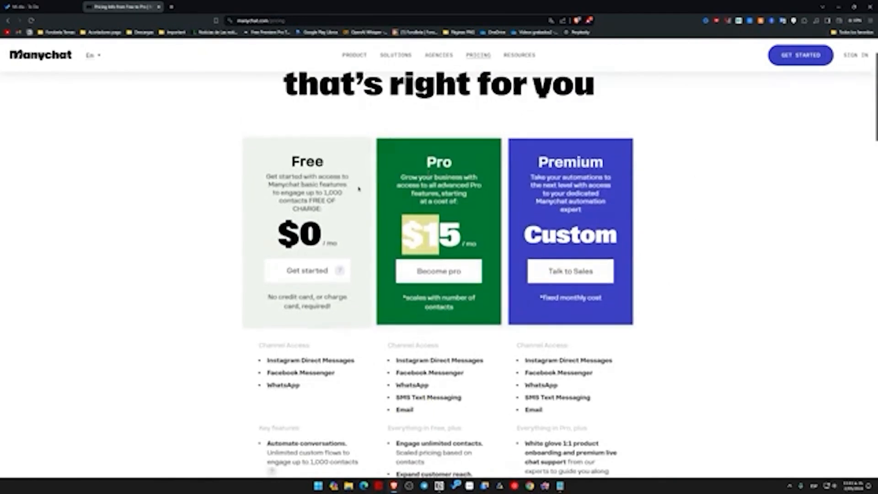
pyautogui.scroll(-1, 574, 138)
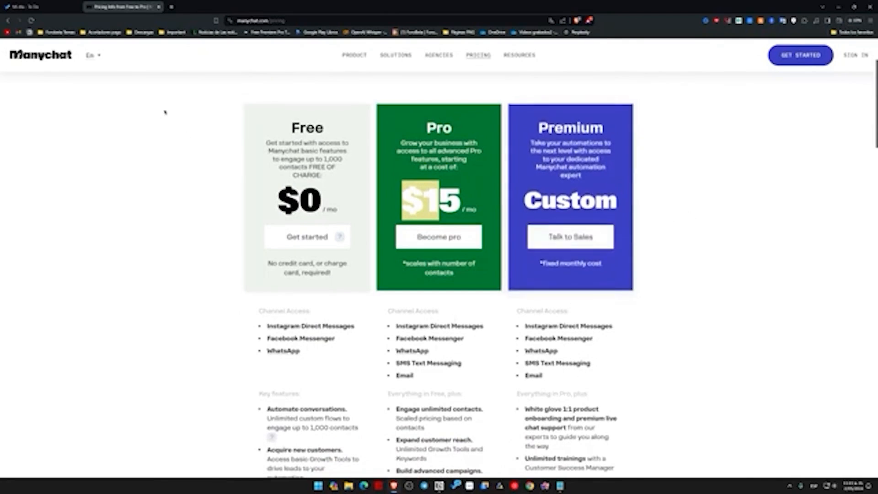
pyautogui.scroll(3, 400, 118)
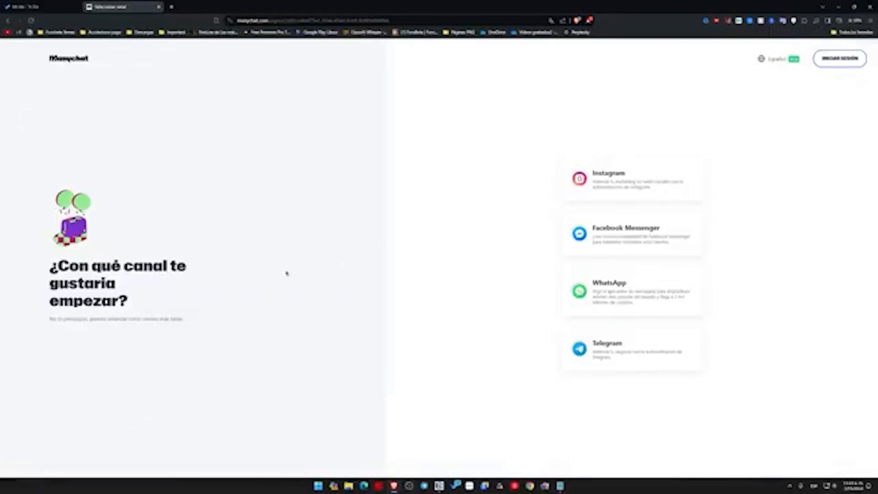
# Step: Choose Instagram as the channel to start with in the Manychat sign-up
pyautogui.moveTo(57, 263); pyautogui.dragTo(134, 318)
pyautogui.click(182, 341)
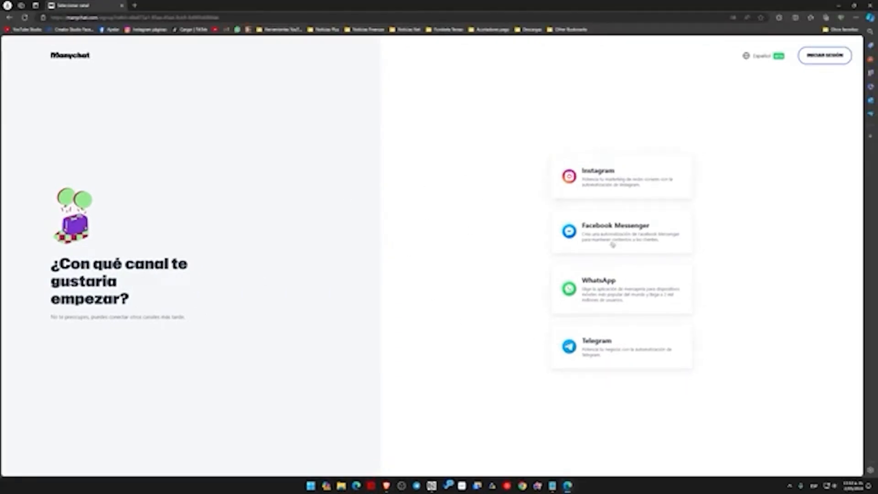
pyautogui.click(603, 188)
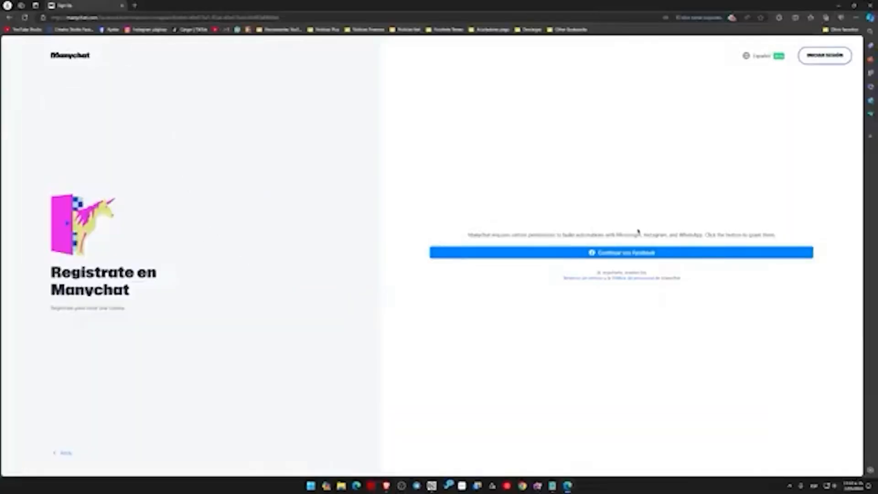
# Step: Sign up with the Facebook account and grant Manychat the requested access
pyautogui.moveTo(576, 234); pyautogui.dragTo(709, 238)
pyautogui.click(643, 234)
pyautogui.moveTo(655, 234); pyautogui.dragTo(675, 234)
pyautogui.click(696, 236)
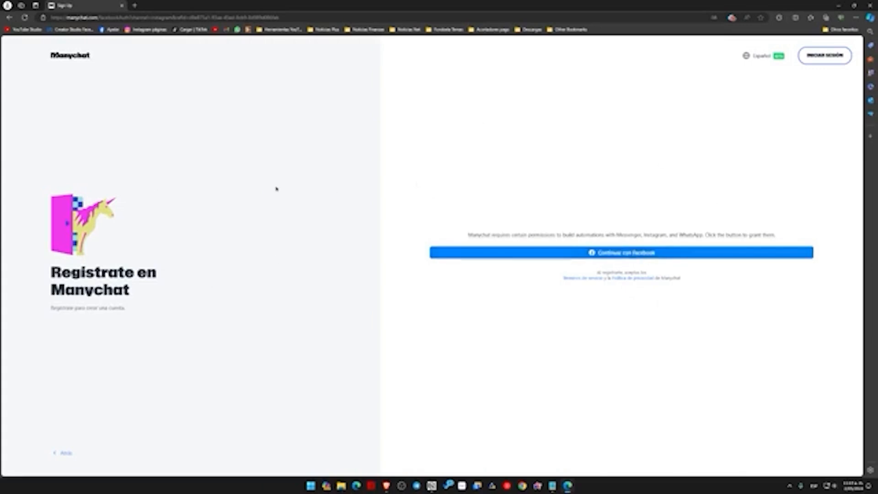
pyautogui.click(653, 253)
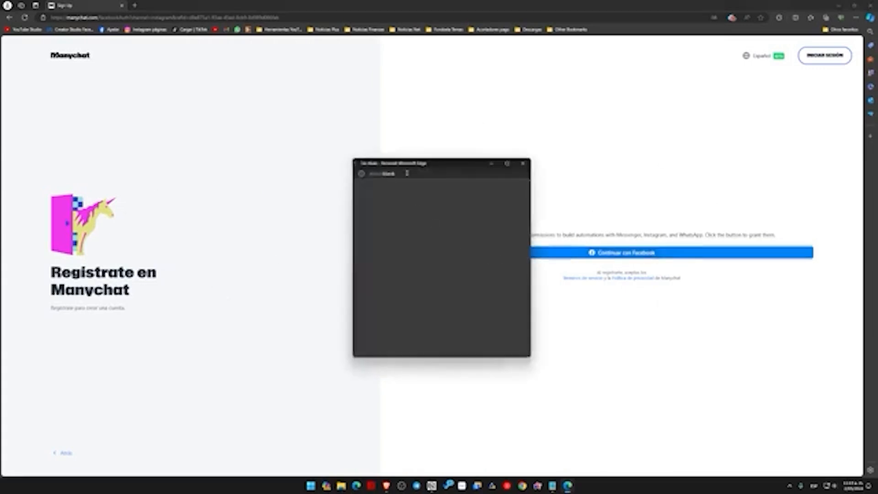
pyautogui.click(537, 200)
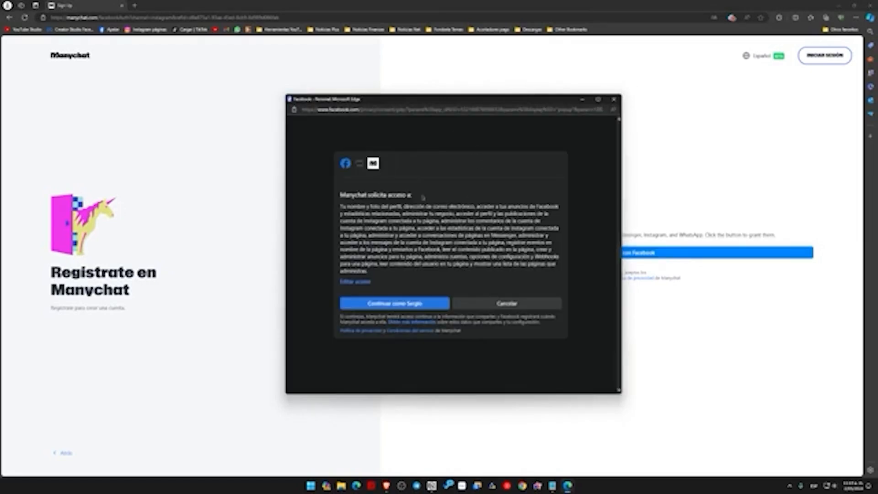
pyautogui.click(372, 302)
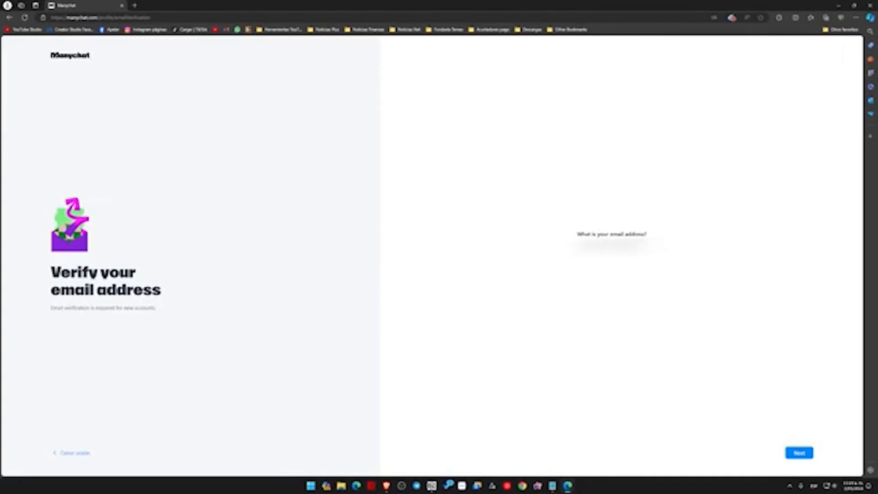
# Step: Submit the email address for verification and set the company type to Emprendedor individual / Freelancer
pyautogui.click(800, 452)
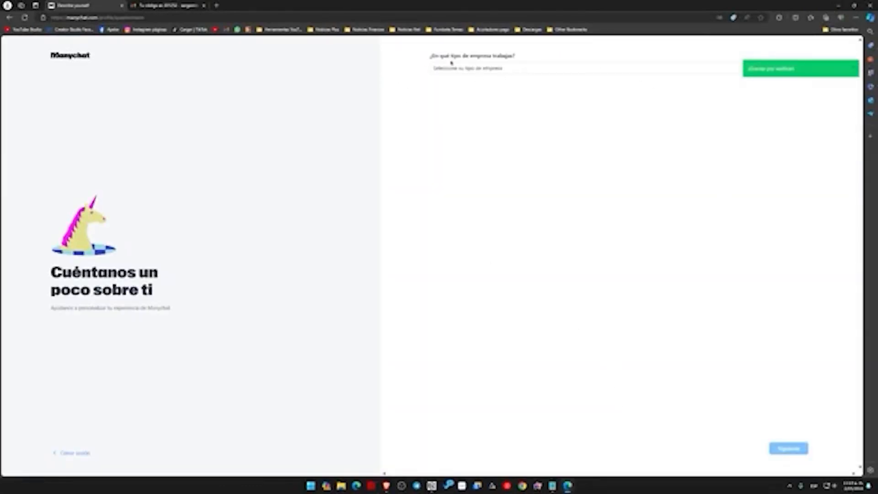
pyautogui.click(480, 67)
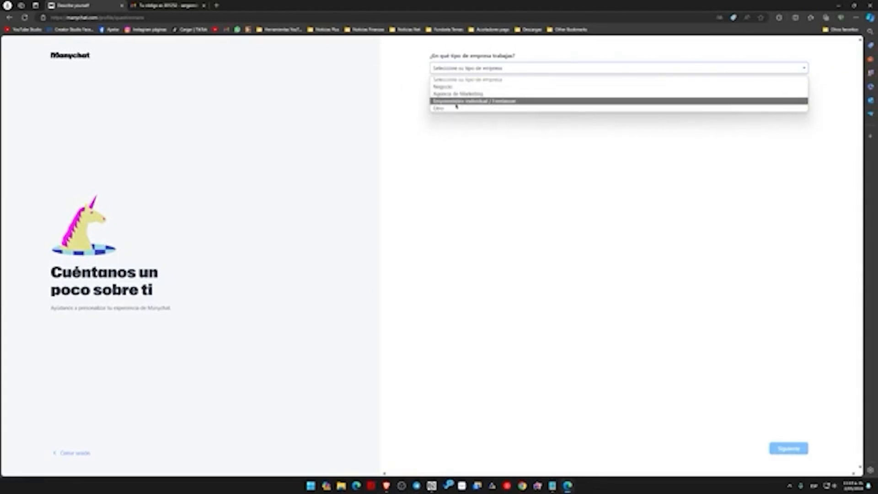
pyautogui.click(456, 102)
pyautogui.click(787, 448)
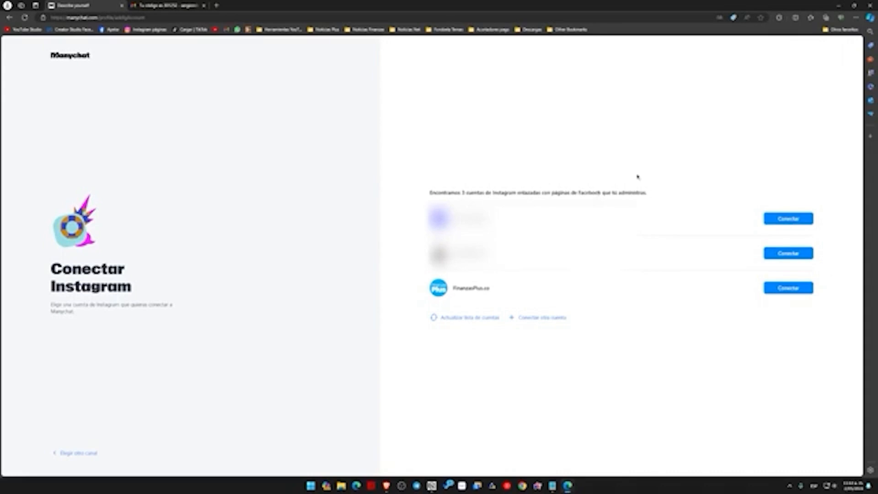
# Step: Connect the FinanzasPlus.co Instagram account to Manychat
pyautogui.moveTo(454, 287); pyautogui.dragTo(498, 284)
pyautogui.click(541, 299)
pyautogui.moveTo(454, 288); pyautogui.dragTo(500, 287)
pyautogui.click(467, 302)
pyautogui.moveTo(454, 288); pyautogui.dragTo(492, 288)
pyautogui.click(638, 296)
pyautogui.click(792, 289)
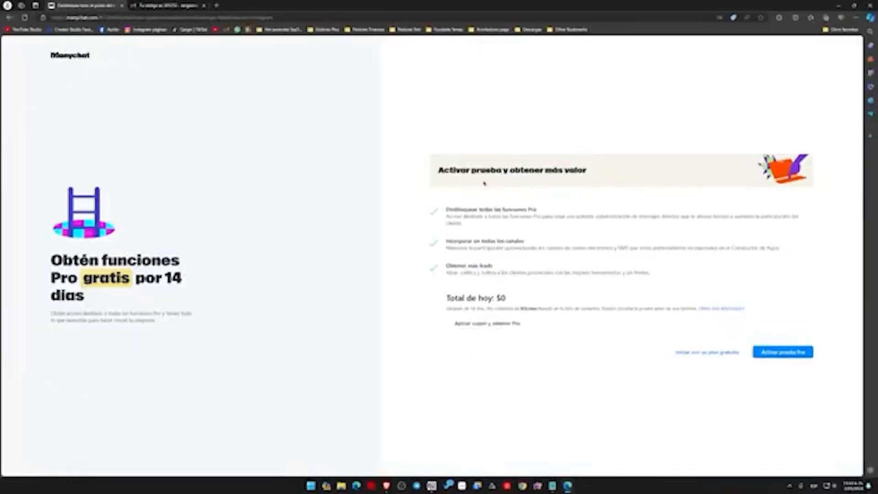
# Step: Review the terms of the 14-day Pro trial offer and activate the trial
pyautogui.moveTo(438, 170); pyautogui.dragTo(590, 172)
pyautogui.click(579, 274)
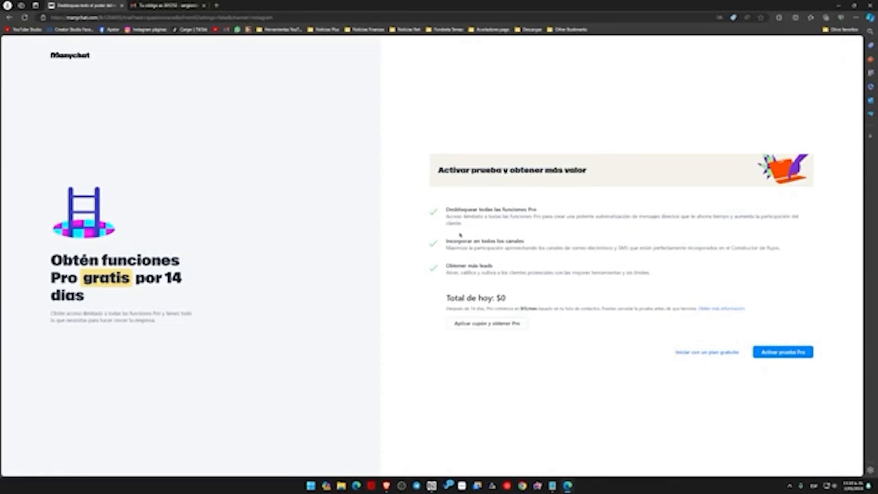
pyautogui.moveTo(446, 215); pyautogui.dragTo(545, 215)
pyautogui.click(588, 270)
pyautogui.moveTo(469, 309); pyautogui.dragTo(537, 309)
pyautogui.click(634, 321)
pyautogui.click(606, 315)
pyautogui.click(783, 352)
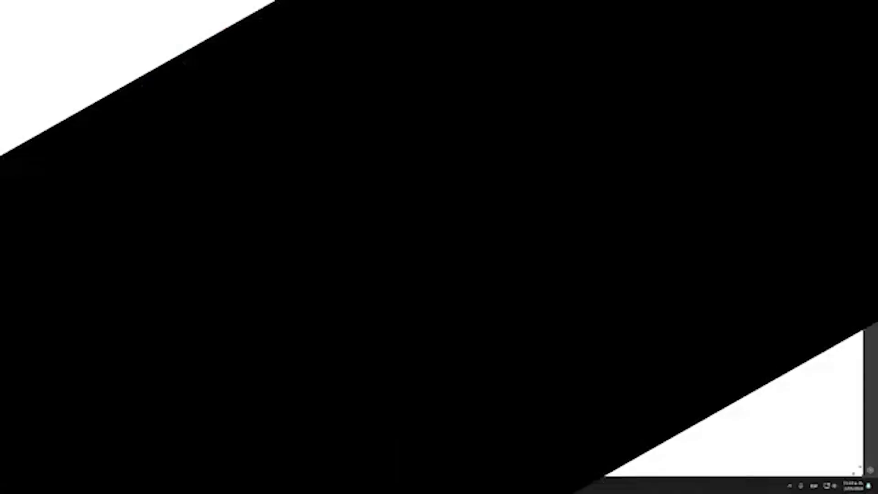
# Step: Set the account's main purpose to Uso comercial and the intended use of Manychat to Ambos
pyautogui.moveTo(447, 161); pyautogui.dragTo(562, 163)
pyautogui.click(569, 162)
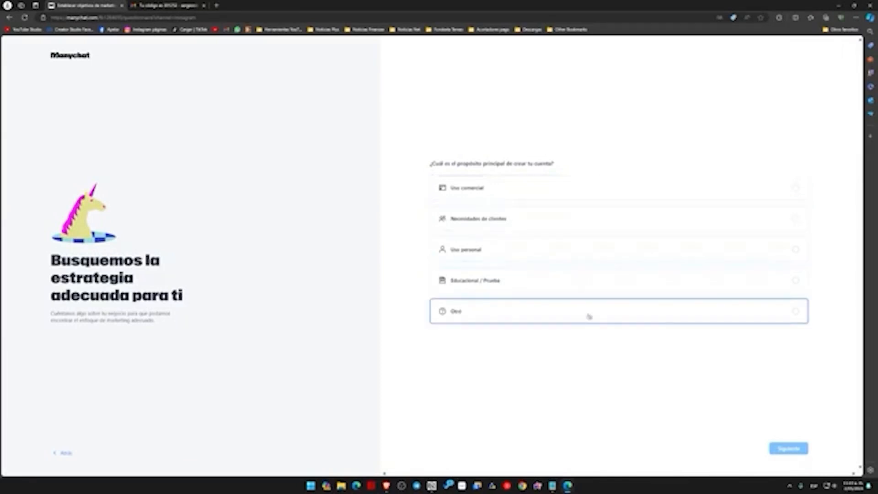
pyautogui.click(494, 187)
pyautogui.click(788, 449)
pyautogui.rightClick(788, 449)
pyautogui.click(697, 427)
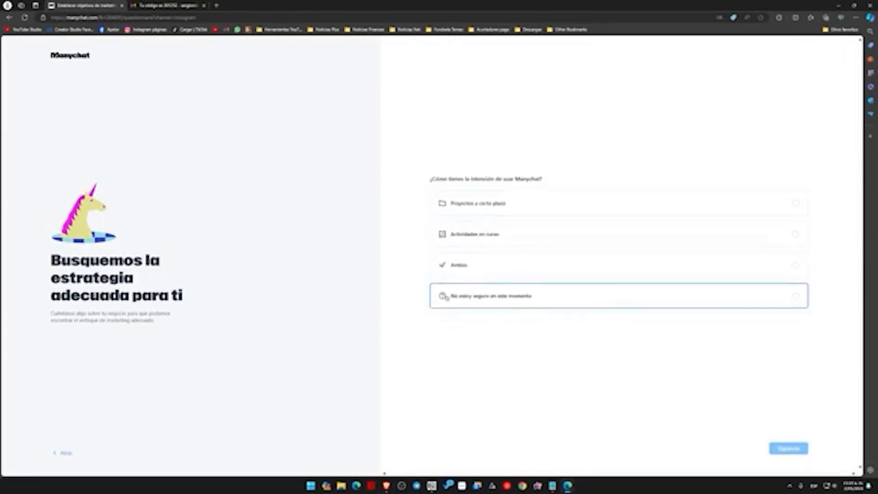
pyautogui.click(457, 266)
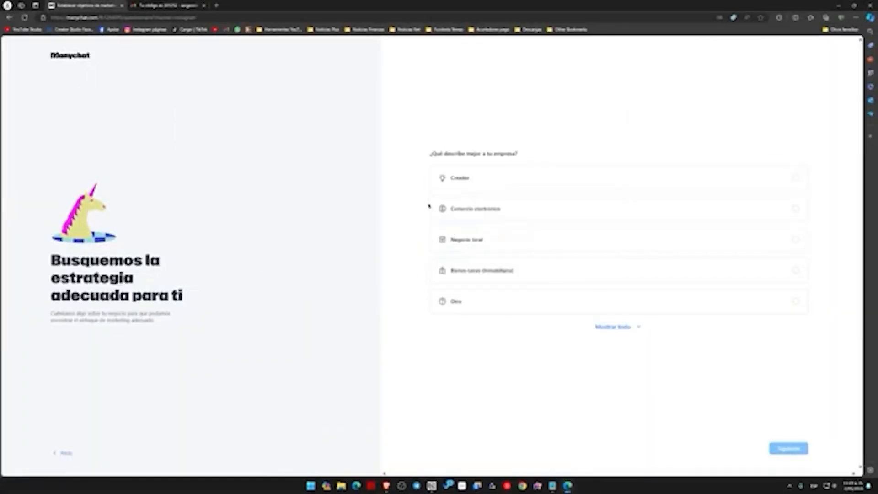
# Step: Expand the full list of business descriptions and submit Creador as the one that fits the company
pyautogui.moveTo(429, 153); pyautogui.dragTo(554, 160)
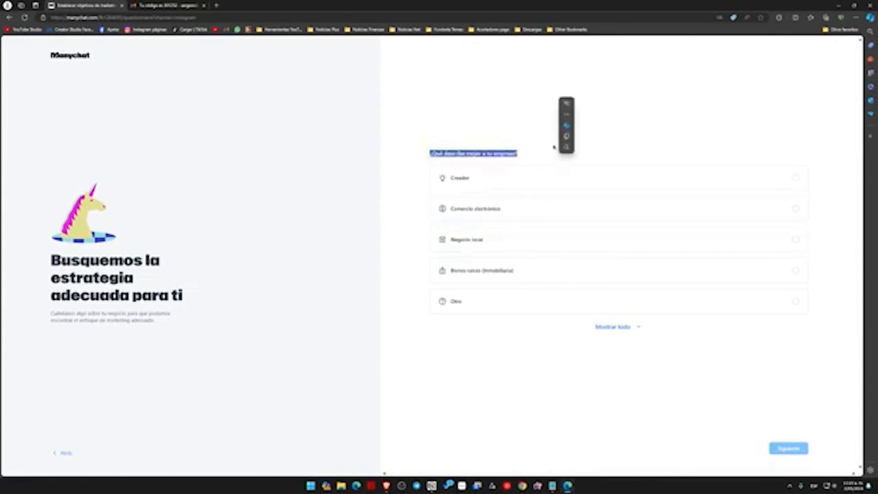
pyautogui.click(511, 149)
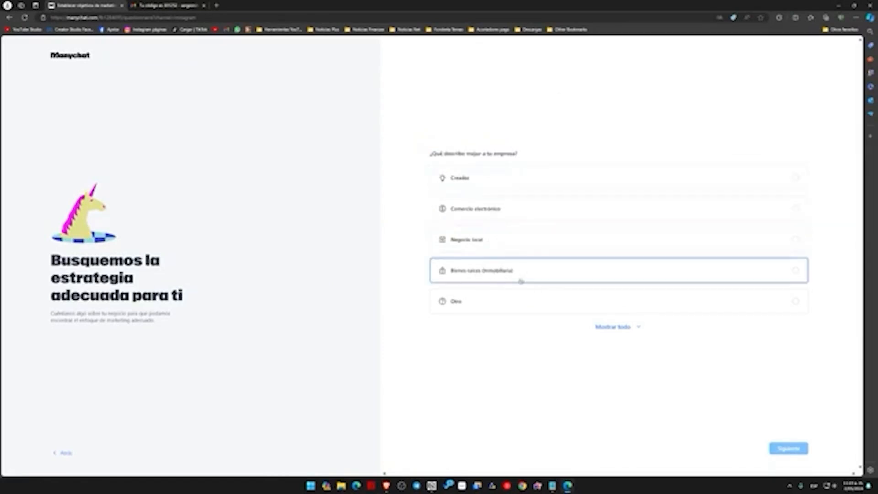
pyautogui.click(617, 326)
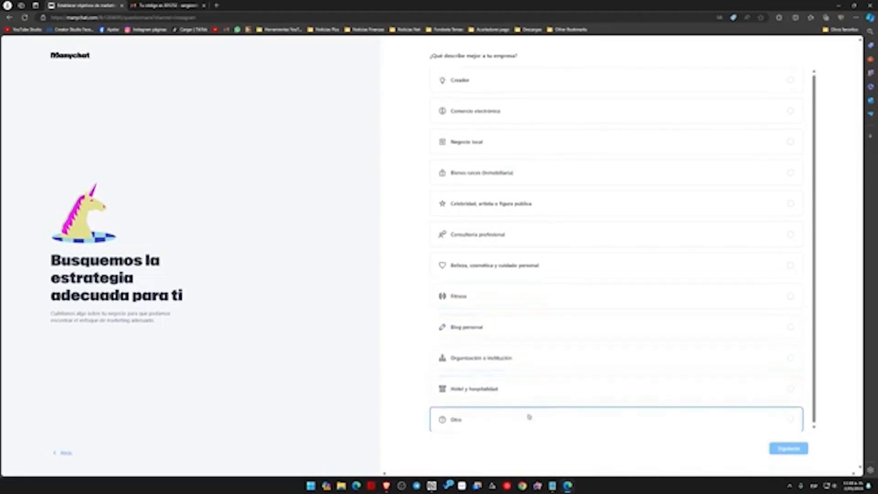
pyautogui.click(526, 79)
pyautogui.click(786, 448)
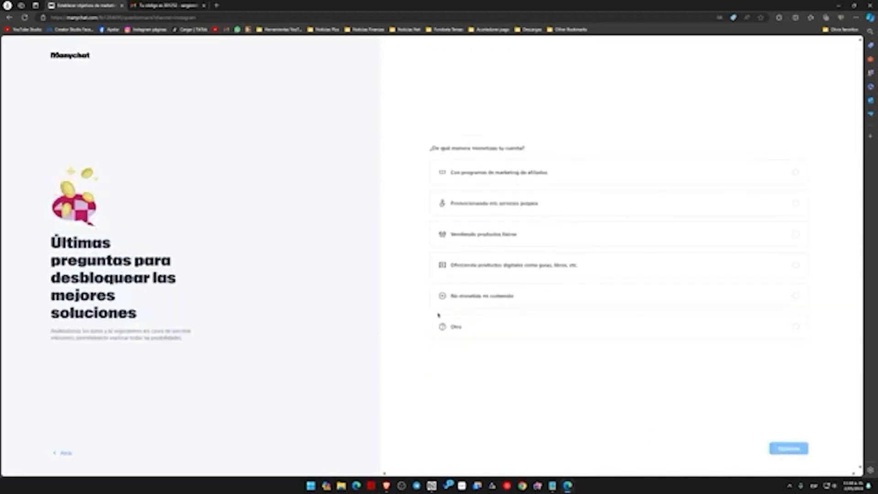
# Step: Submit affiliate marketing programs, promotion of own services and digital products as the account's monetization methods
pyautogui.click(544, 176)
pyautogui.click(523, 211)
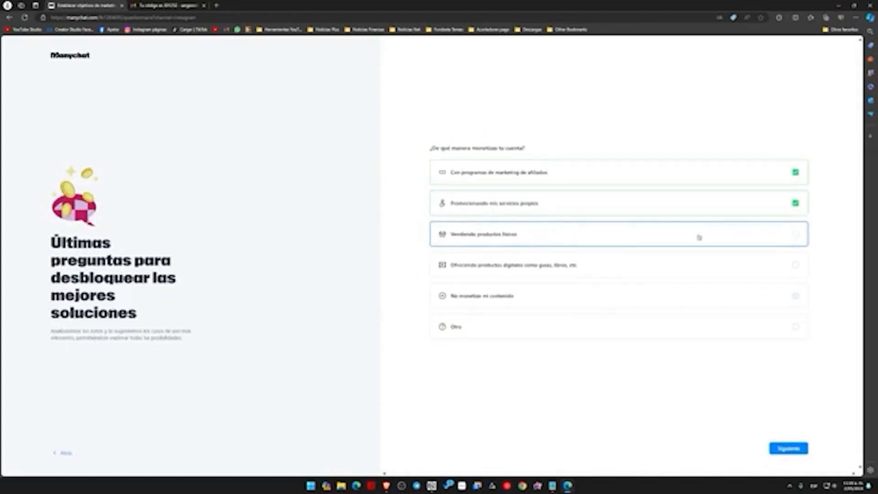
pyautogui.click(564, 273)
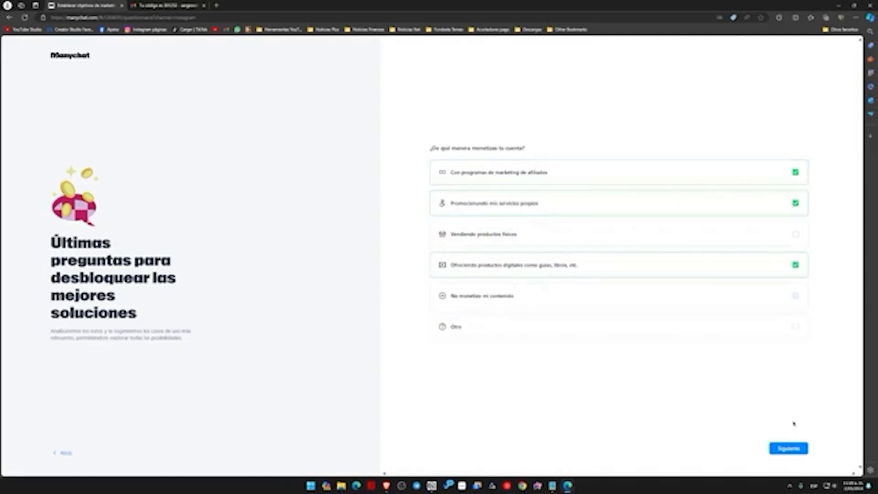
pyautogui.click(789, 450)
# Step: Select Google Sheets and Canva as the other marketing and business tools the company uses
pyautogui.moveTo(455, 119); pyautogui.dragTo(623, 120)
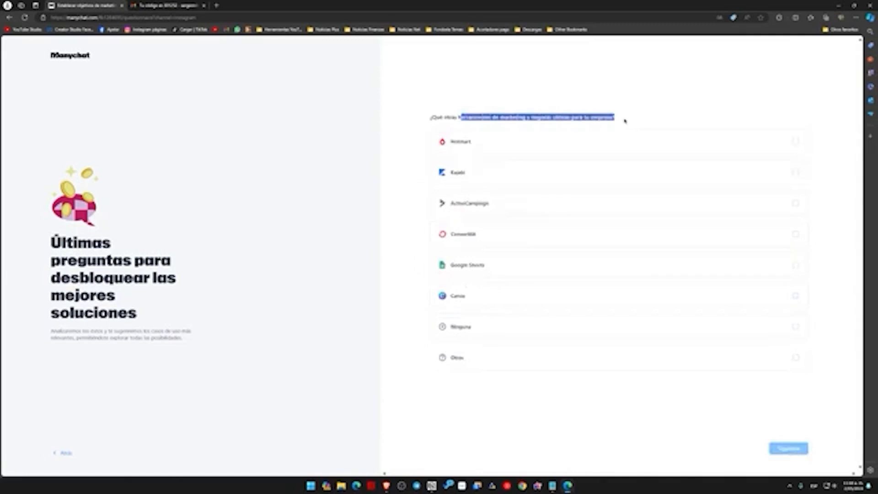
pyautogui.click(574, 118)
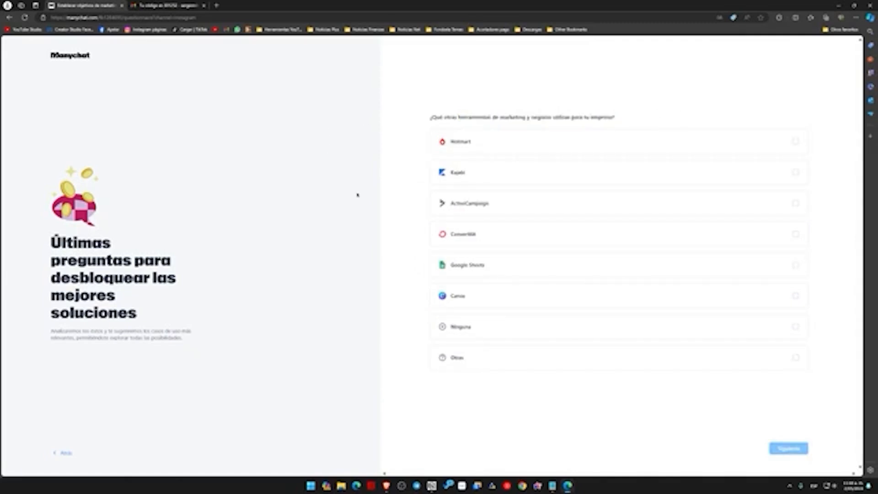
pyautogui.click(491, 274)
pyautogui.click(478, 297)
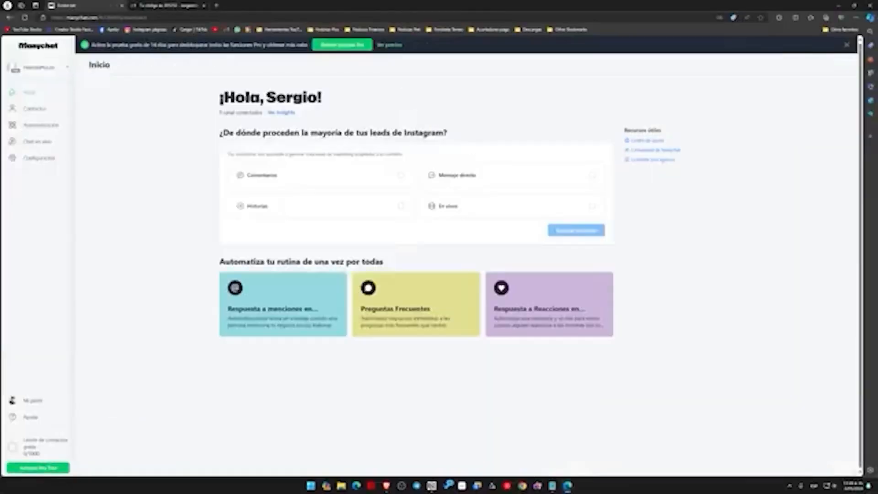
# Step: Set Comentarios as the main source of Instagram leads and generate the personalised templates
pyautogui.moveTo(268, 97); pyautogui.dragTo(298, 111)
pyautogui.moveTo(227, 113); pyautogui.dragTo(447, 134)
pyautogui.click(557, 116)
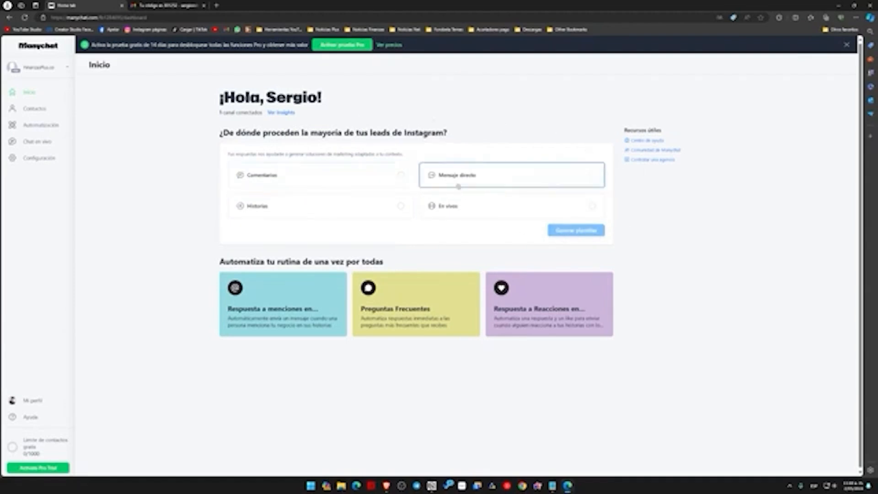
pyautogui.click(316, 176)
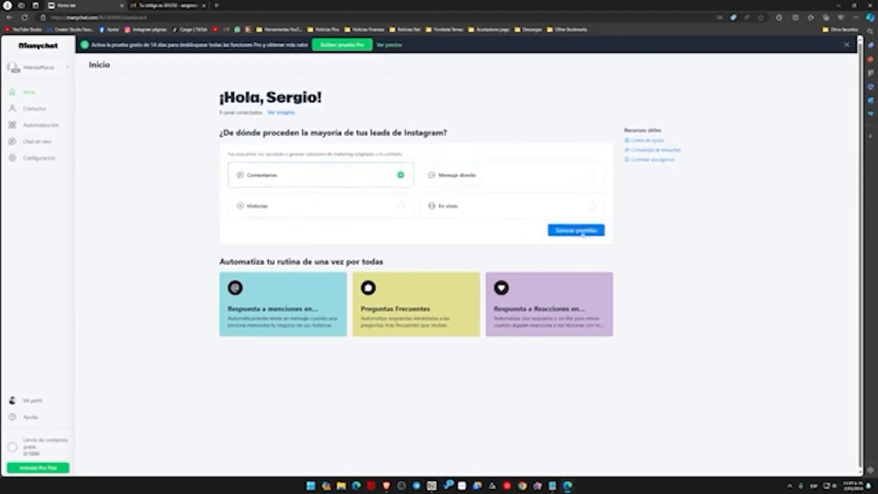
pyautogui.click(565, 229)
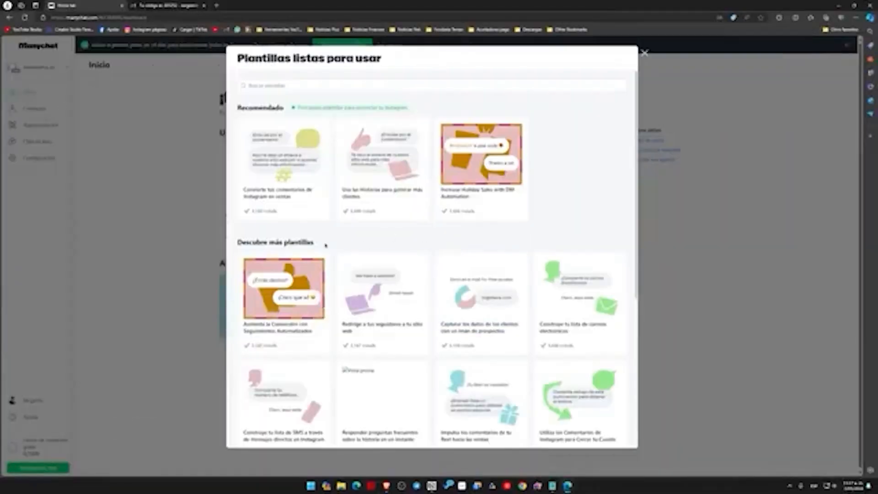
# Step: Browse the ready-made templates and open the one named Convierte tus comentarios de Instagram en ventas
pyautogui.scroll(-3, 379, 293)
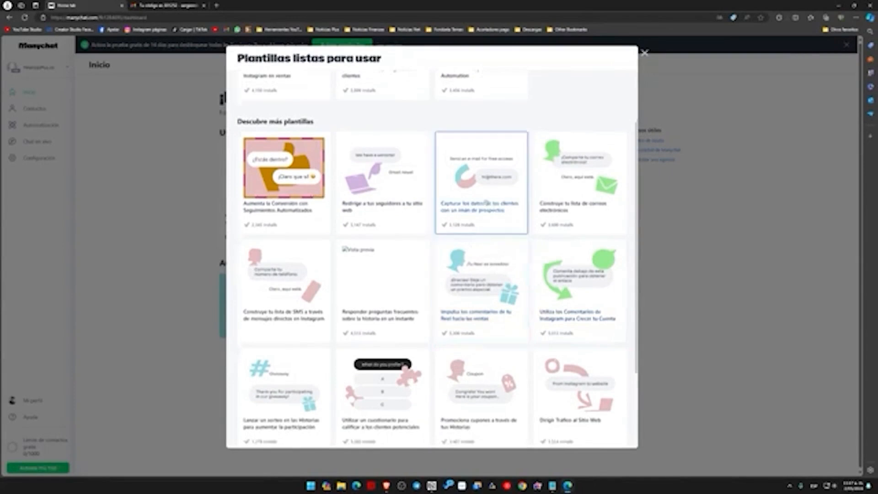
pyautogui.scroll(3, 486, 203)
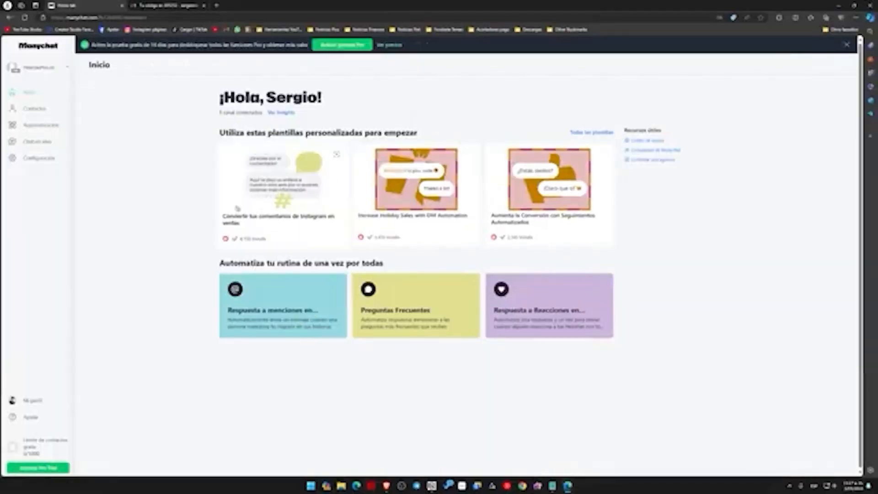
pyautogui.click(330, 172)
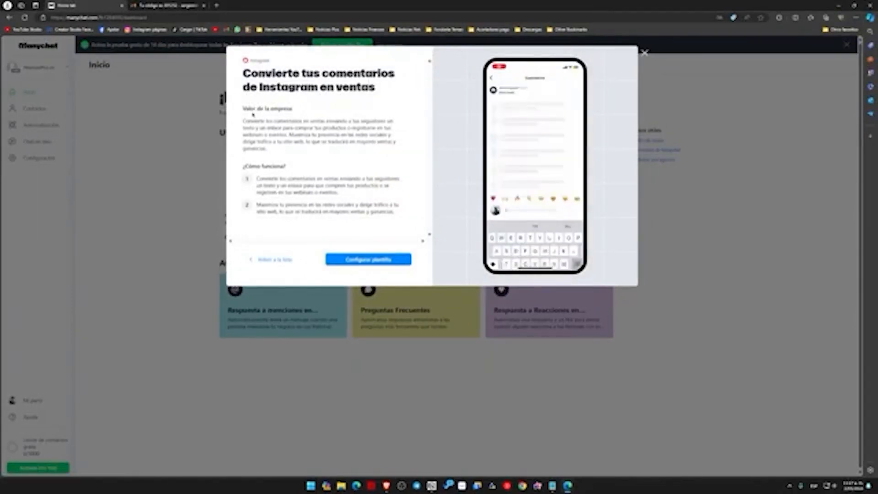
# Step: Read the template's business value and its two-point explanation of how it works
pyautogui.moveTo(255, 121); pyautogui.dragTo(366, 122)
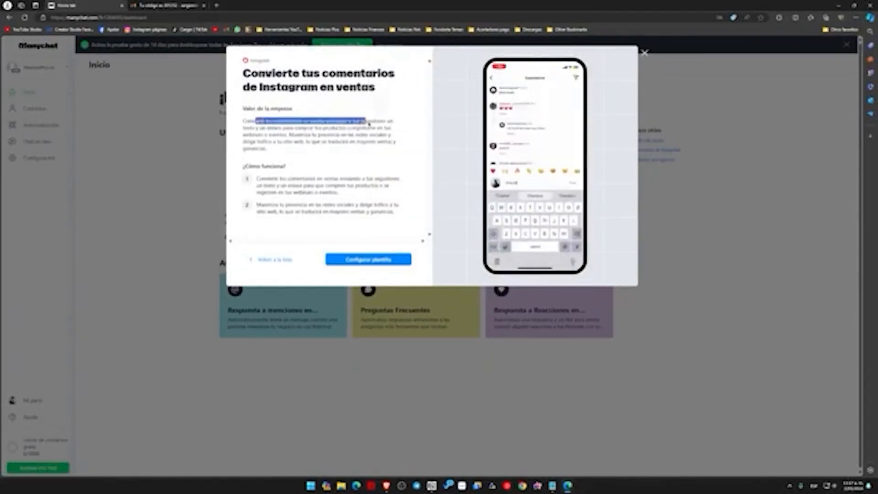
pyautogui.click(390, 125)
pyautogui.moveTo(260, 128); pyautogui.dragTo(305, 147)
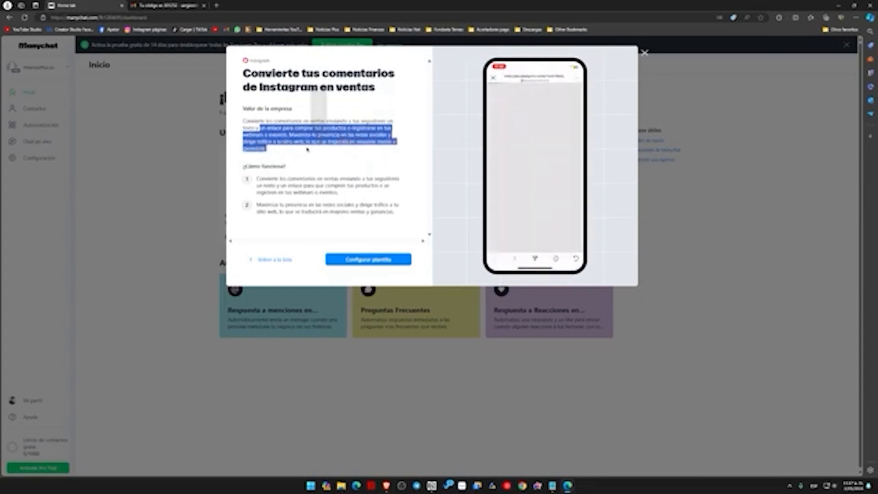
pyautogui.click(307, 149)
pyautogui.moveTo(256, 180); pyautogui.dragTo(362, 195)
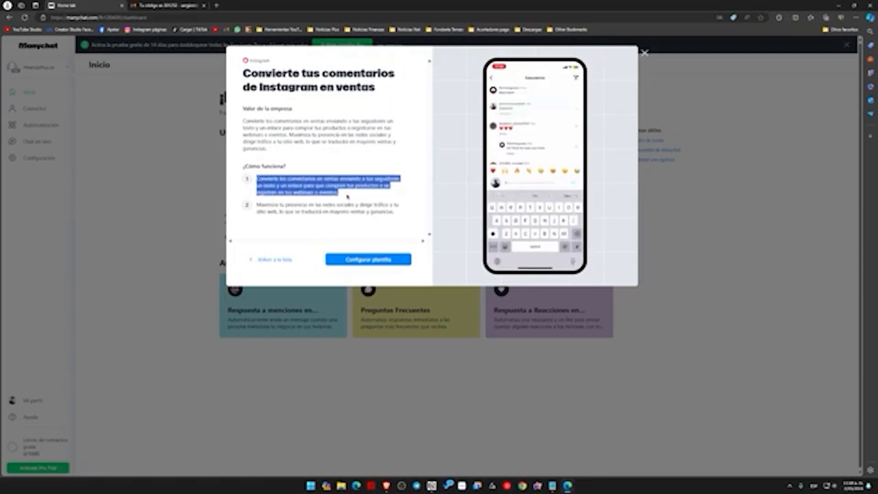
pyautogui.click(250, 208)
pyautogui.moveTo(270, 208); pyautogui.dragTo(383, 208)
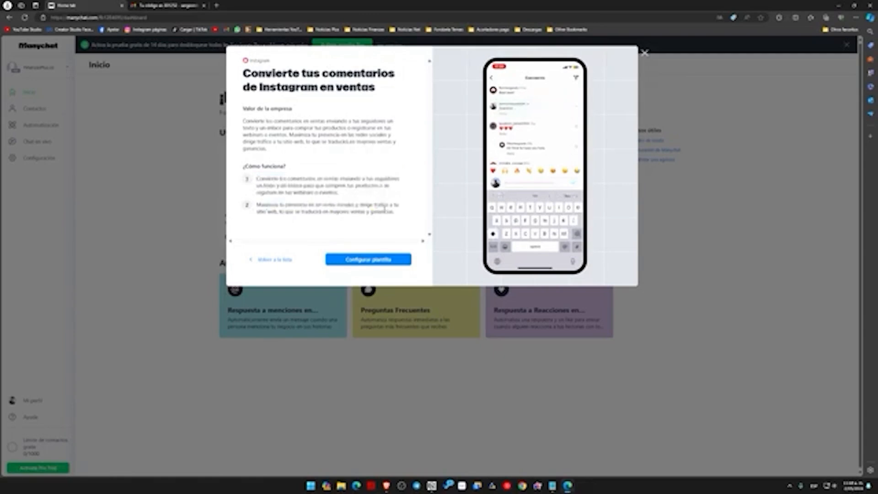
pyautogui.moveTo(269, 211); pyautogui.dragTo(359, 211)
pyautogui.click(342, 220)
# Step: Set up the template and limit its comment trigger to one specific post or Reel
pyautogui.click(368, 259)
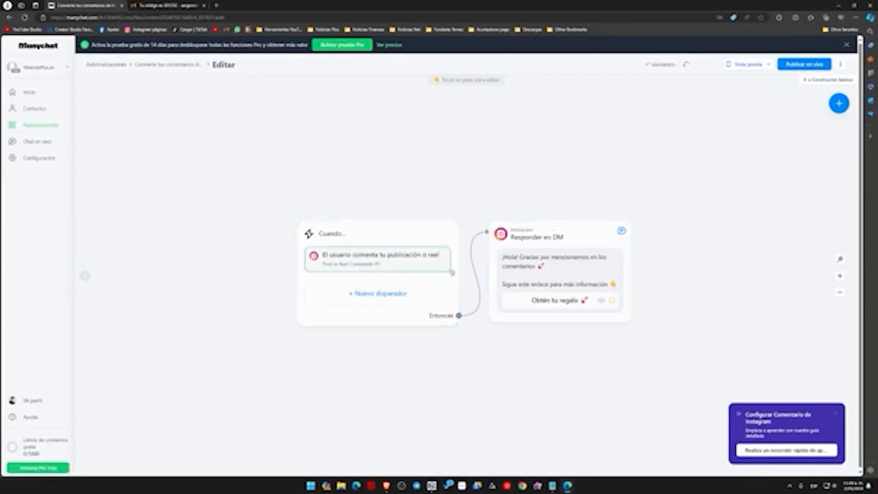
pyautogui.click(392, 264)
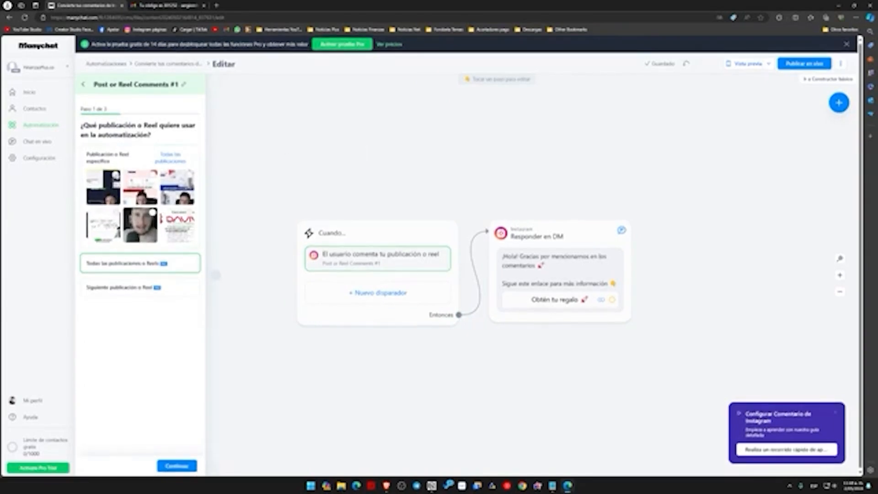
pyautogui.click(140, 224)
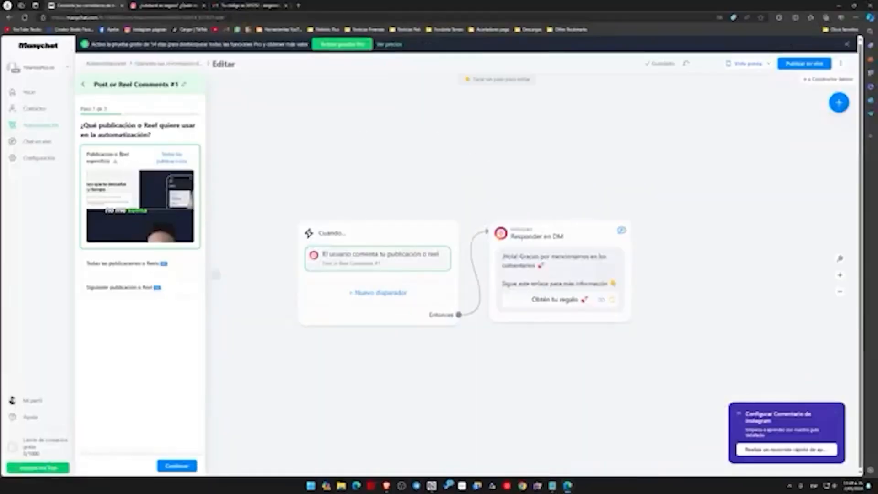
pyautogui.click(178, 467)
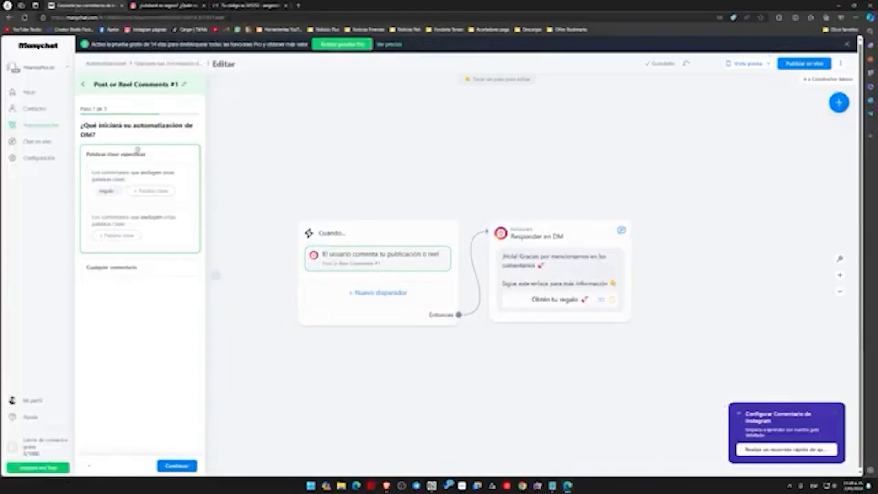
# Step: Replace the keyword regalo with mandarina as the comment keyword that starts the DM automation, and continue to the public replies
pyautogui.click(157, 143)
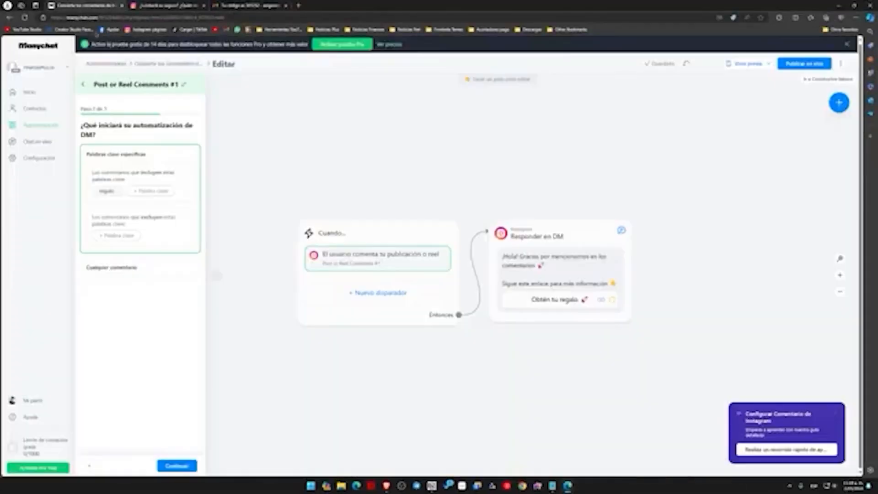
pyautogui.moveTo(101, 192); pyautogui.dragTo(116, 194)
pyautogui.write('BINANCE')
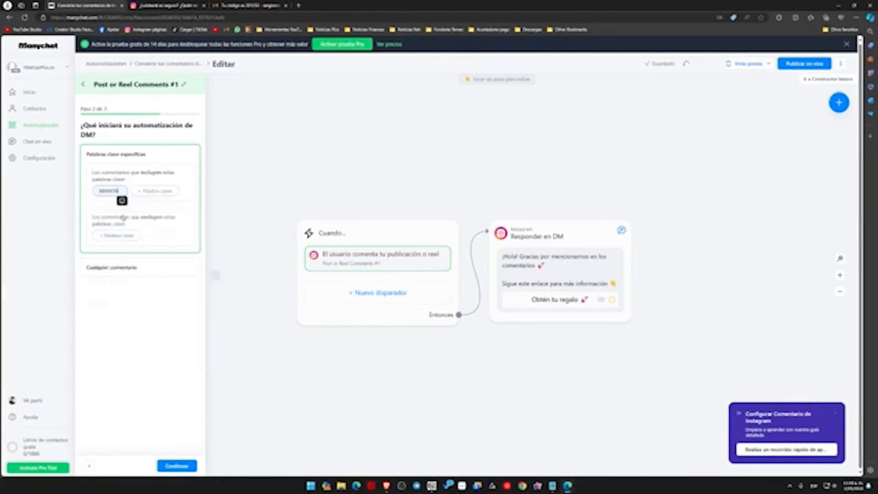
pyautogui.click(368, 166)
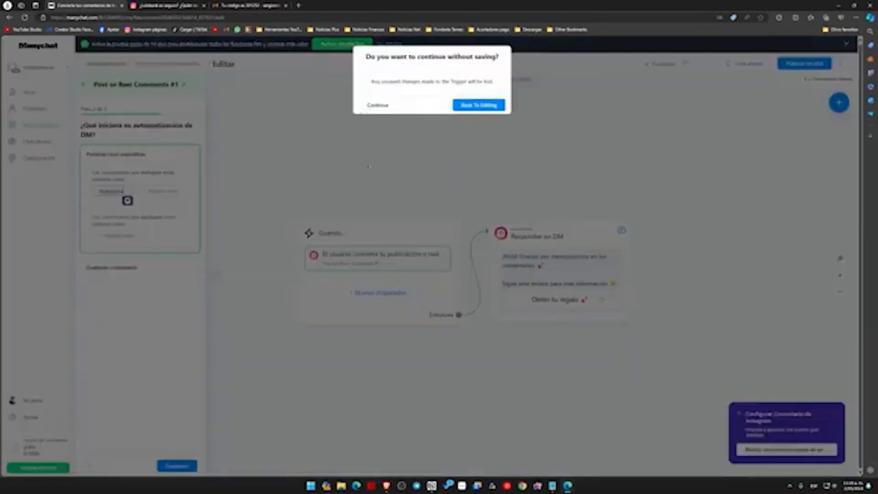
pyautogui.click(368, 166)
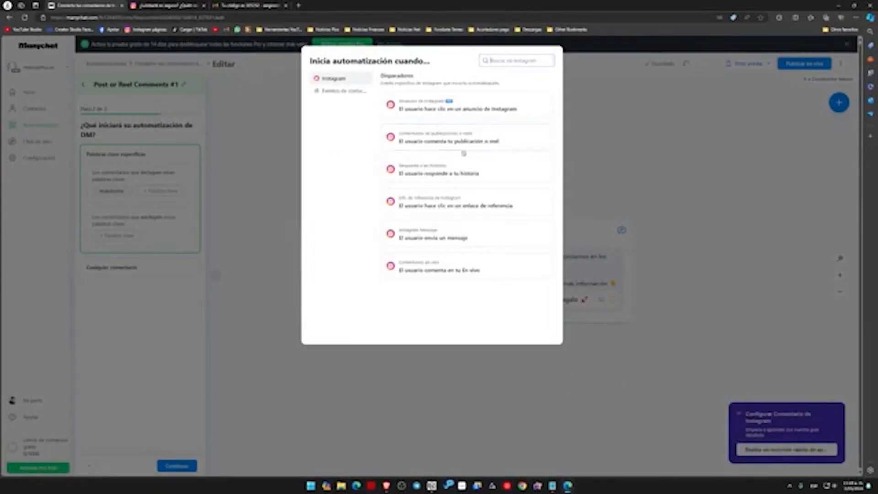
pyautogui.click(665, 137)
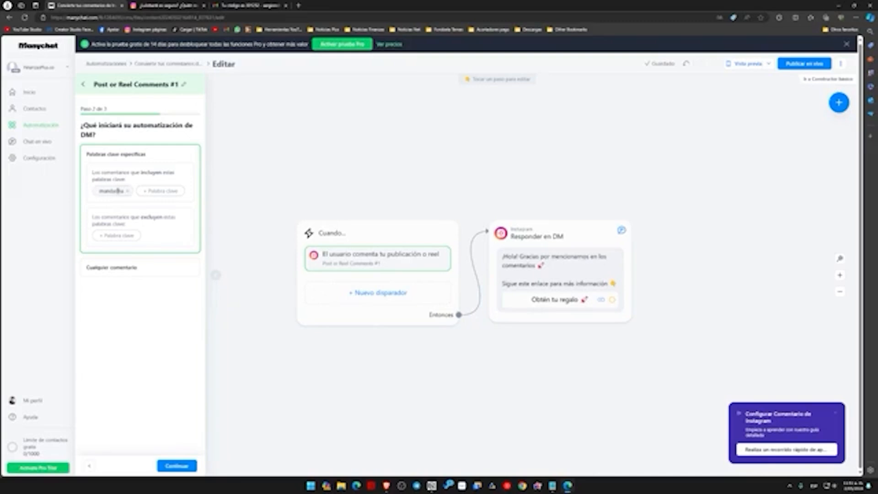
pyautogui.click(185, 466)
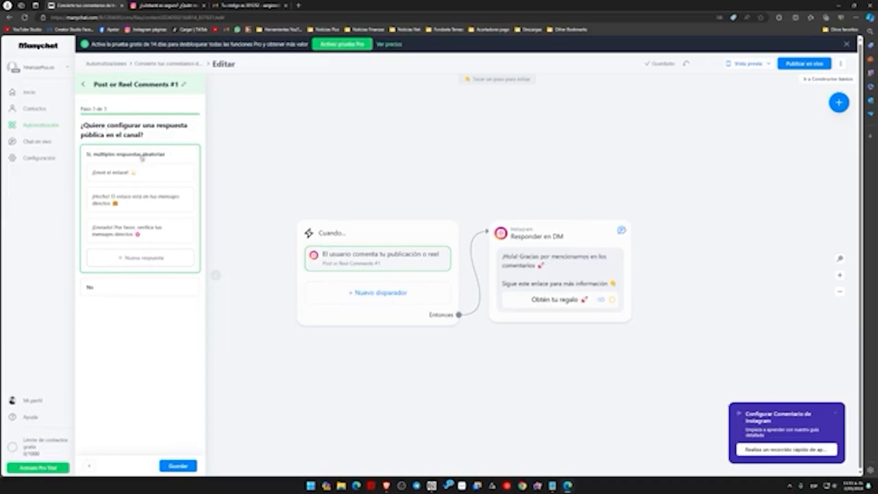
# Step: Examine the wording of the predefined random public replies to comments
pyautogui.click(144, 172)
pyautogui.moveTo(144, 172); pyautogui.dragTo(94, 173)
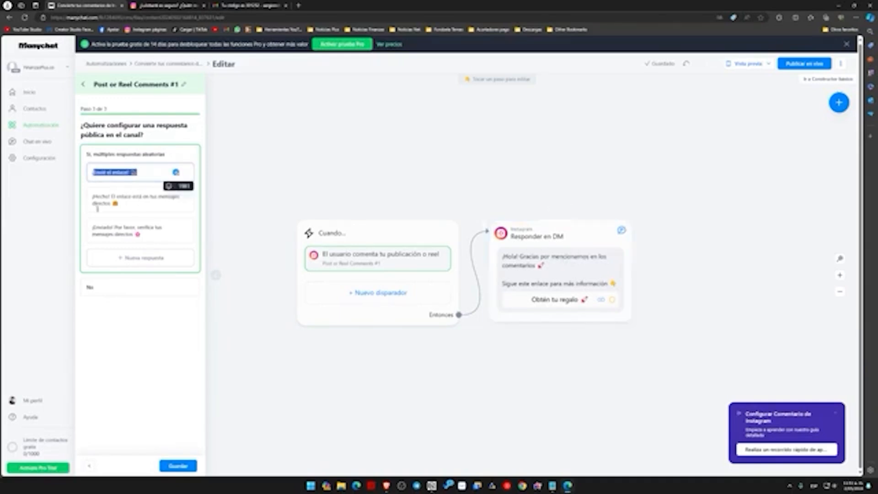
pyautogui.click(126, 202)
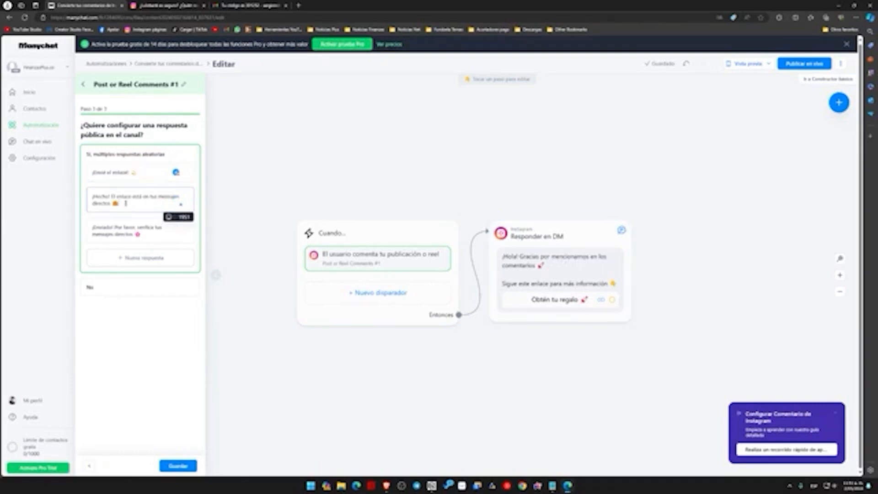
pyautogui.tripleClick(155, 177)
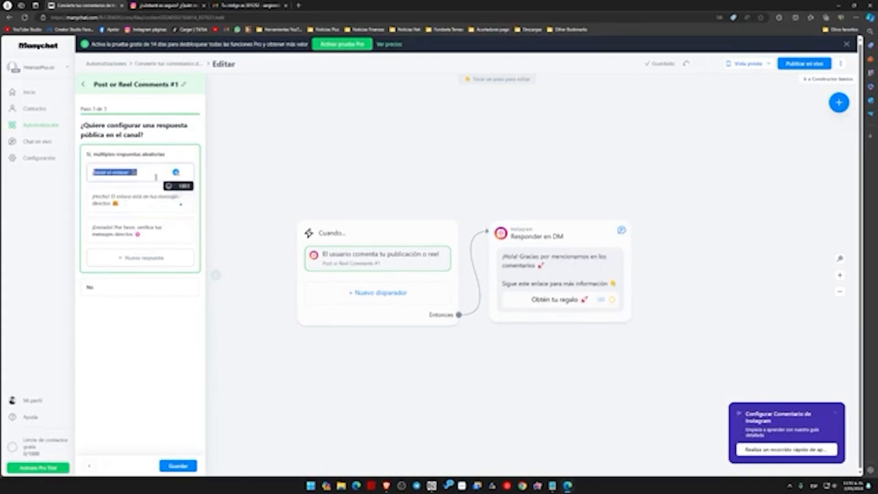
pyautogui.click(145, 240)
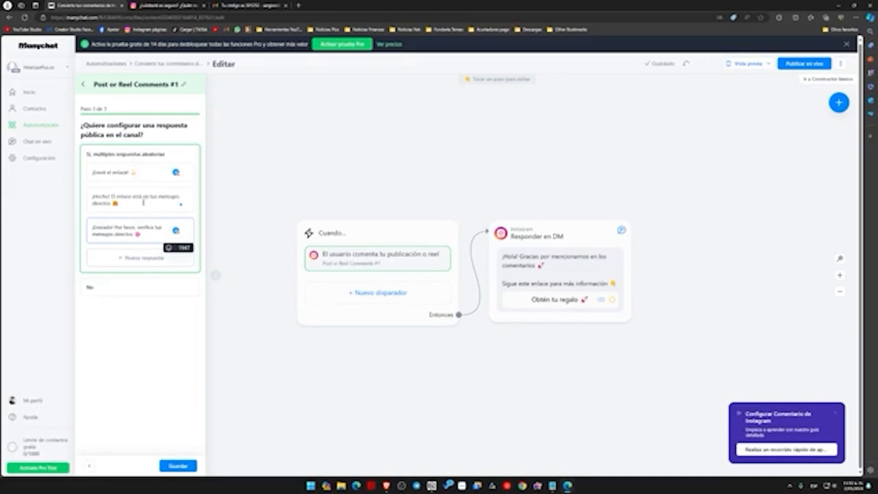
pyautogui.tripleClick(148, 173)
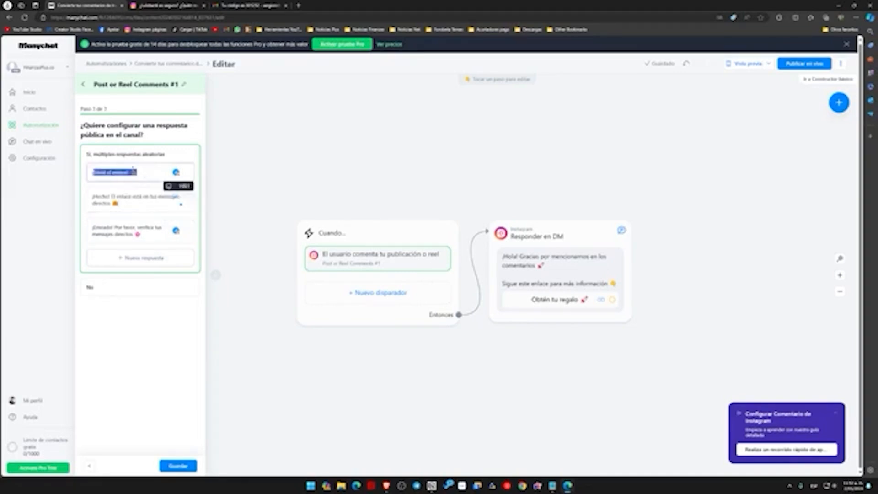
pyautogui.click(132, 169)
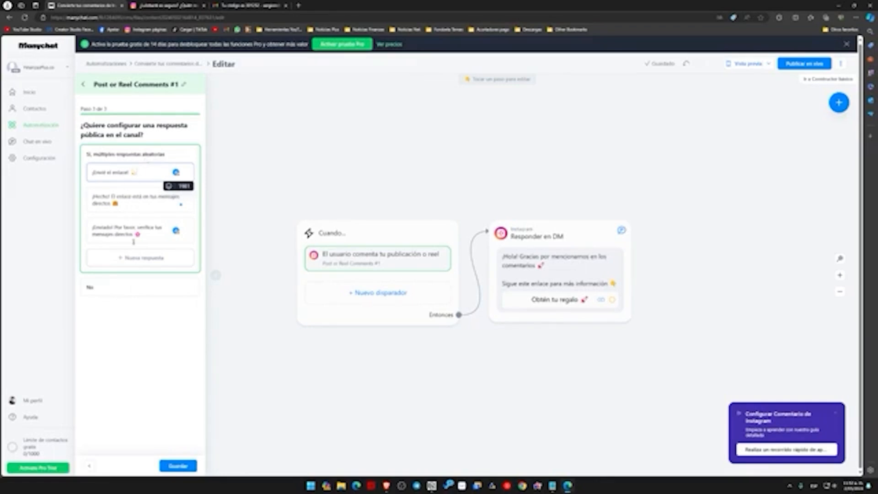
pyautogui.click(146, 236)
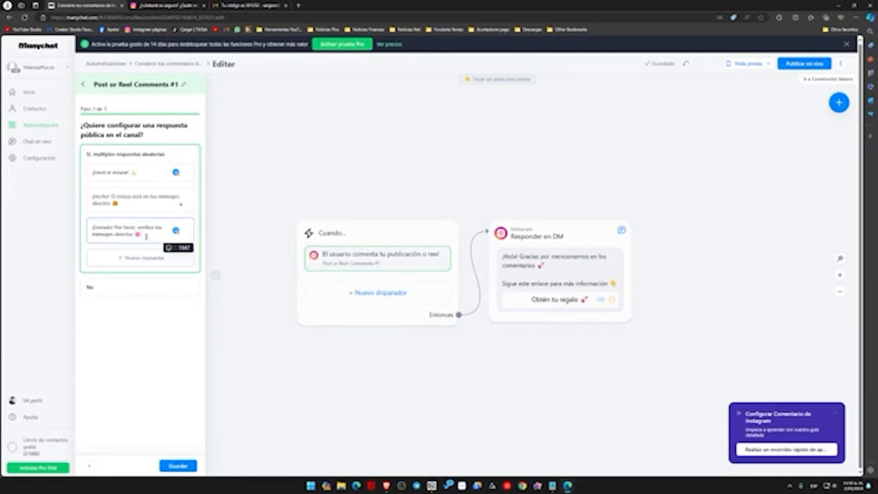
# Step: Add a shopping cart emoji, searched as carro, to the end of the third public reply and save the trigger
pyautogui.press('super+period')
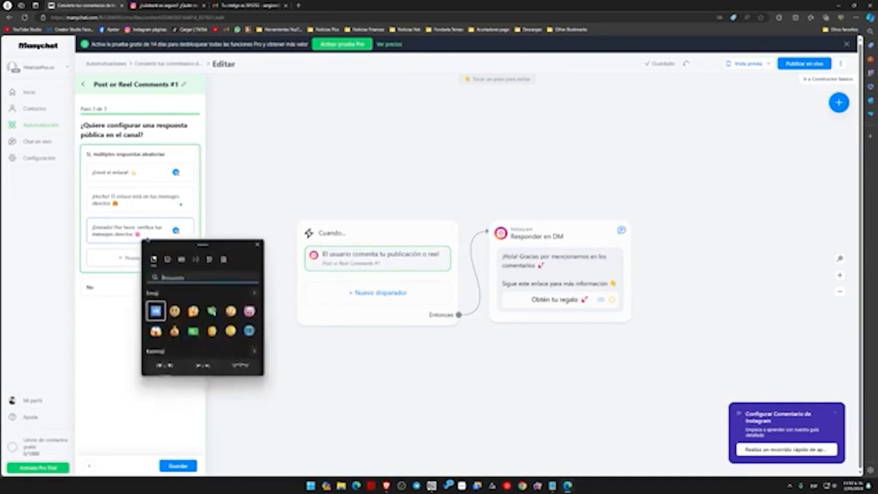
pyautogui.write('carro')
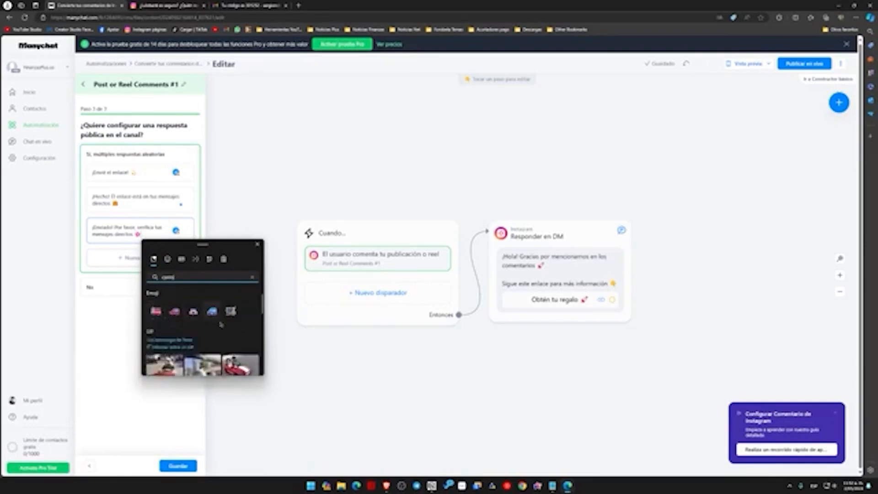
pyautogui.click(230, 311)
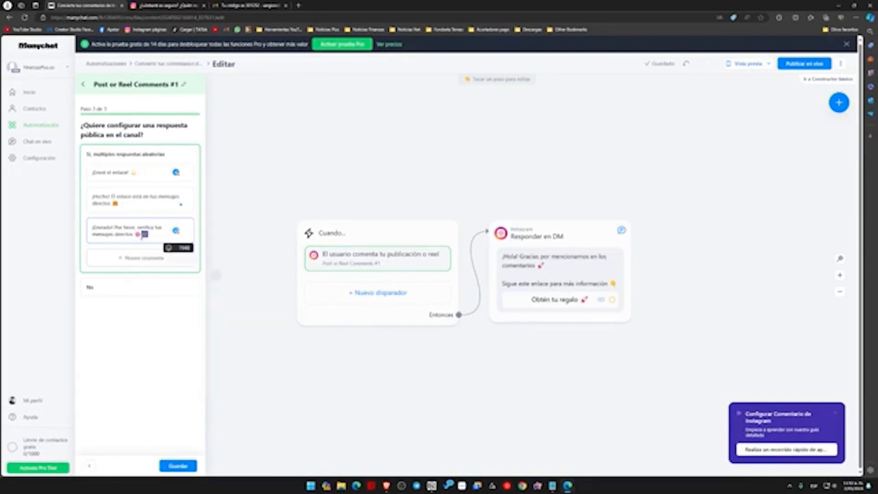
pyautogui.click(270, 201)
pyautogui.click(476, 105)
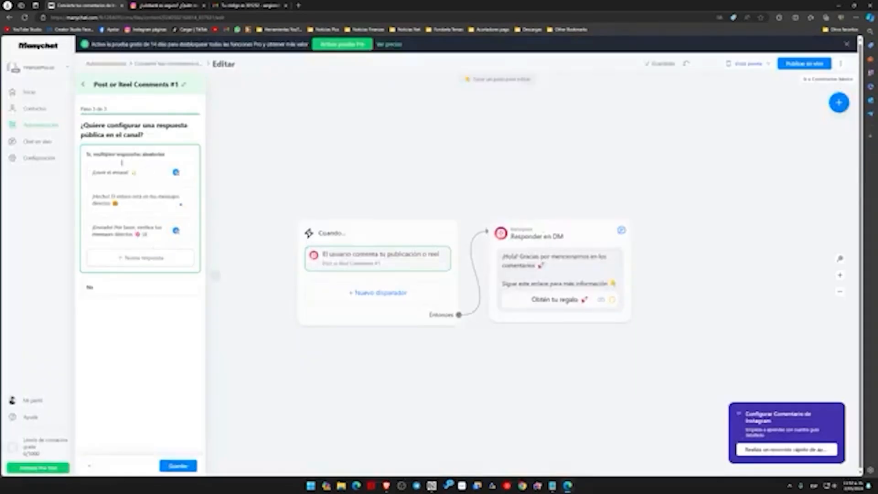
pyautogui.click(178, 465)
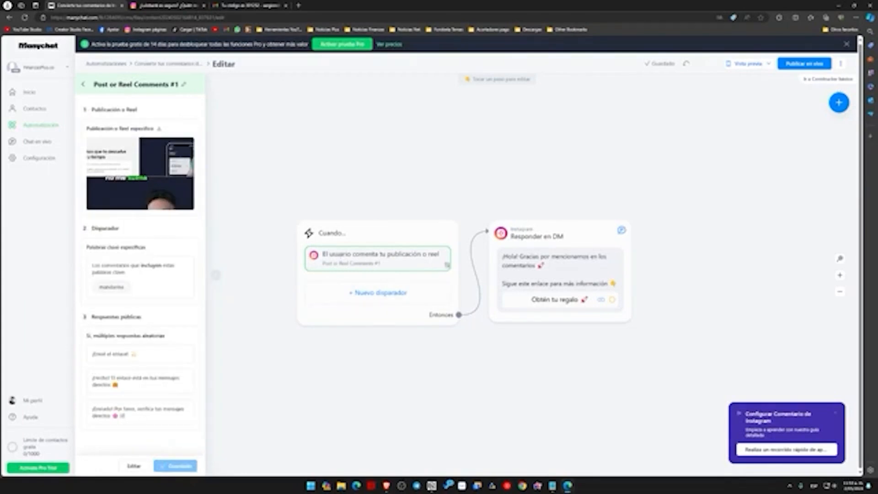
# Step: Review the available Instagram triggers for the automation and the sending options of the Responder en DM message
pyautogui.click(375, 304)
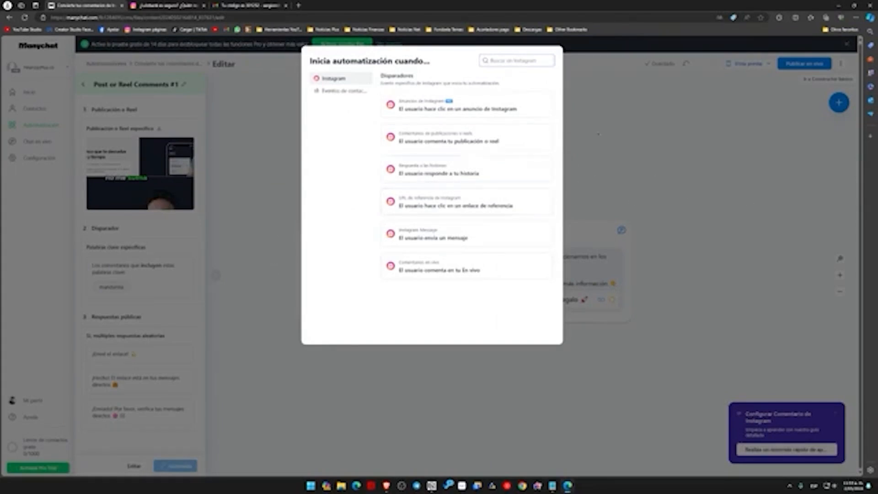
pyautogui.click(594, 211)
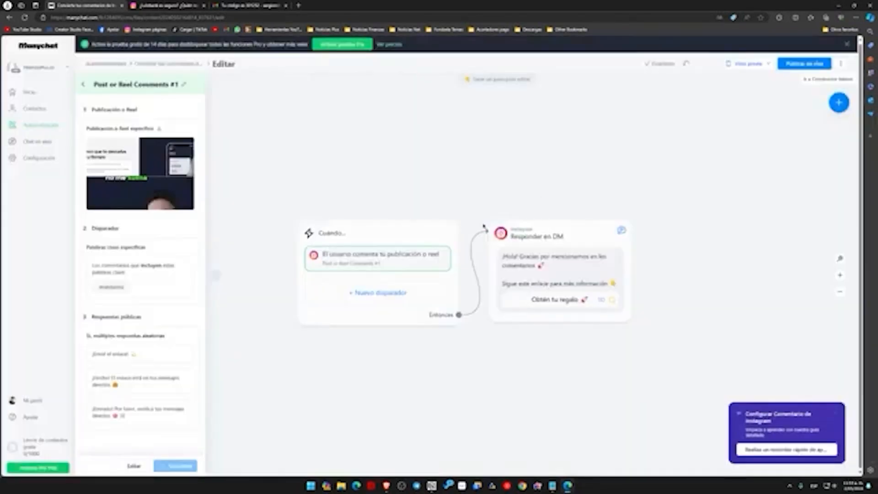
pyautogui.click(573, 277)
pyautogui.click(129, 147)
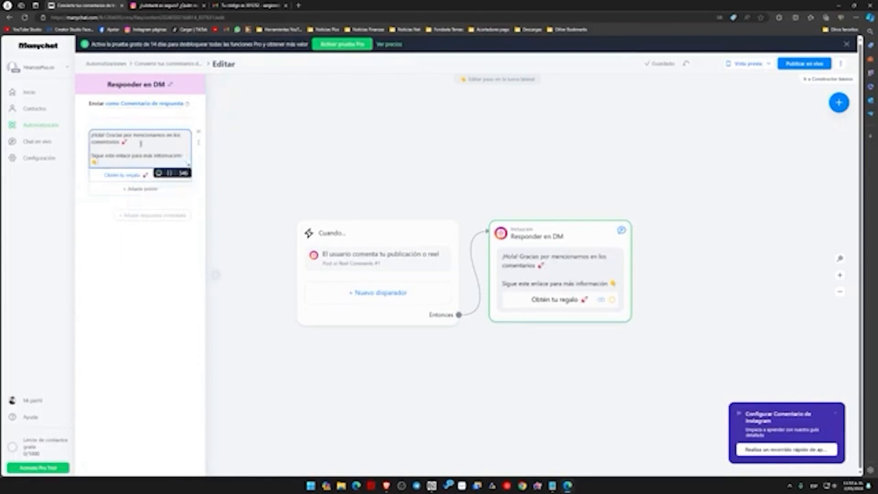
pyautogui.click(88, 106)
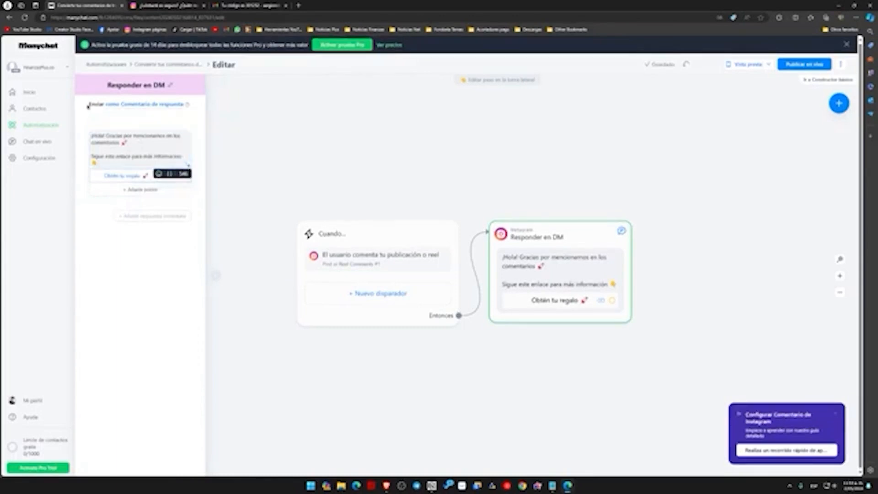
pyautogui.click(153, 105)
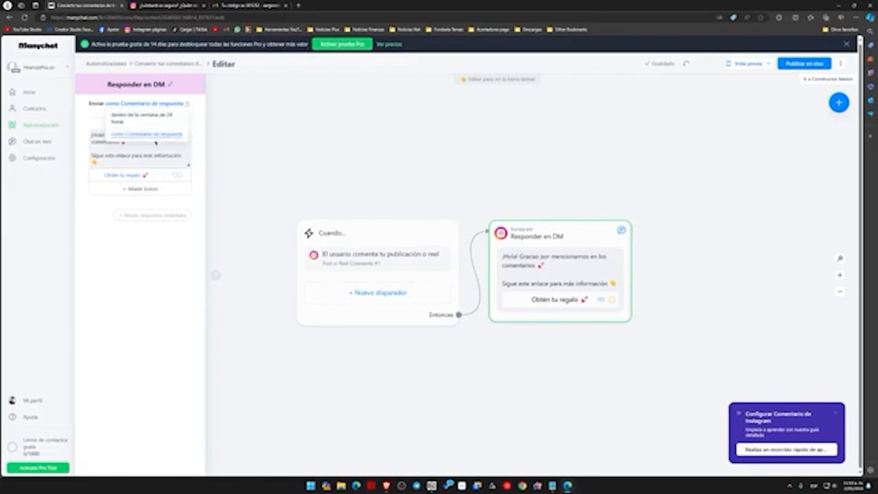
pyautogui.click(130, 157)
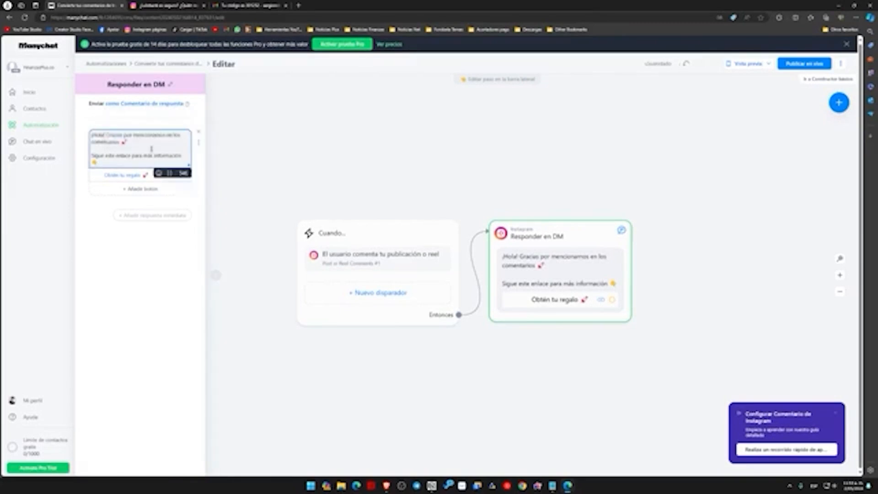
pyautogui.click(123, 176)
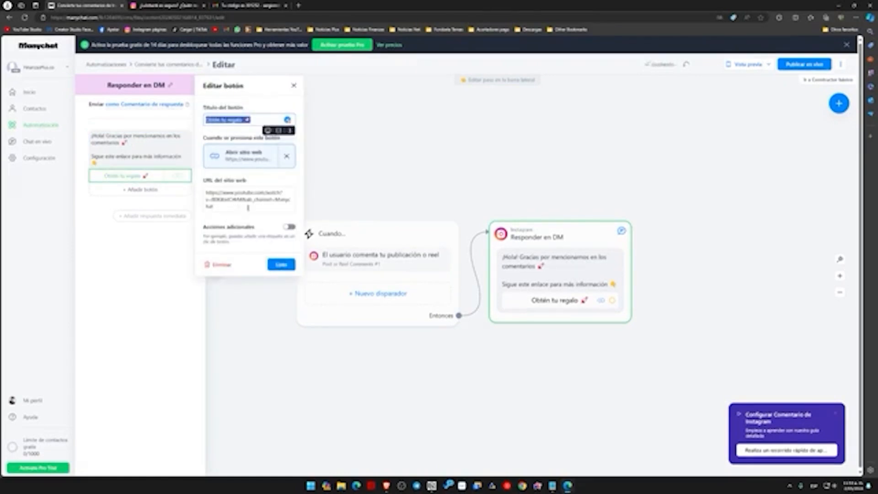
pyautogui.tripleClick(248, 207)
pyautogui.write('https://www.finanzasplus.co')
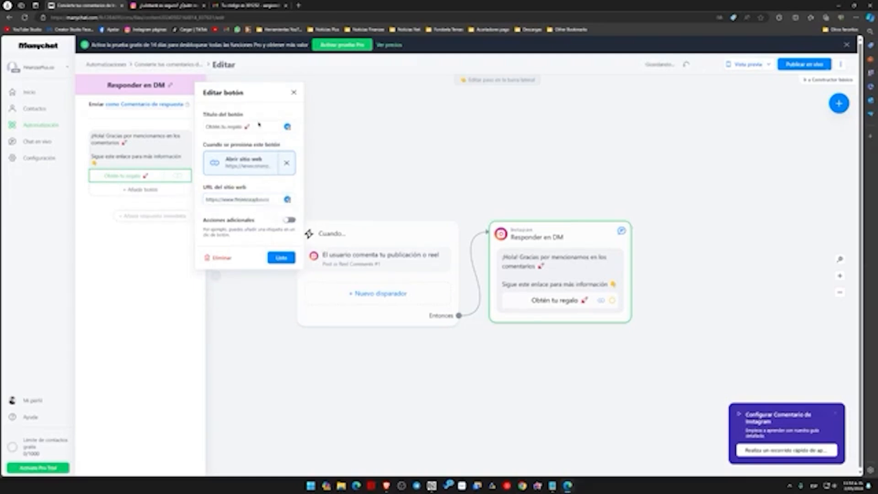
pyautogui.hotkey('shift', 'Tab')
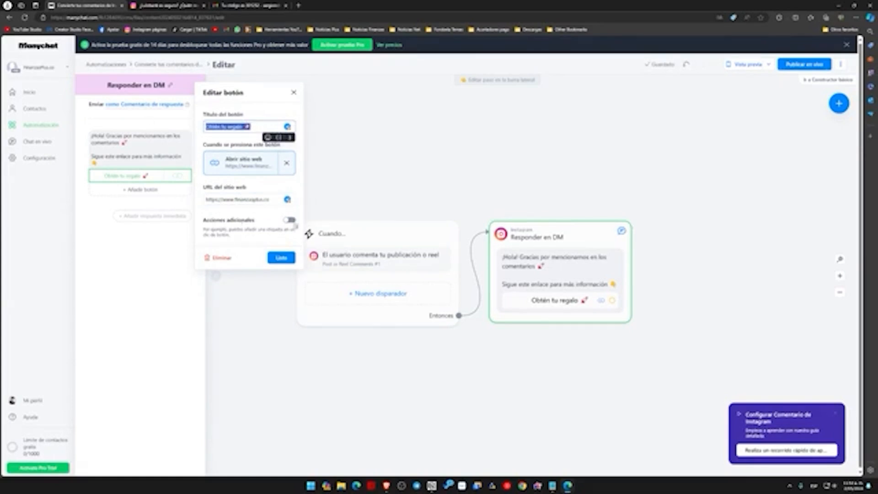
pyautogui.click(290, 220)
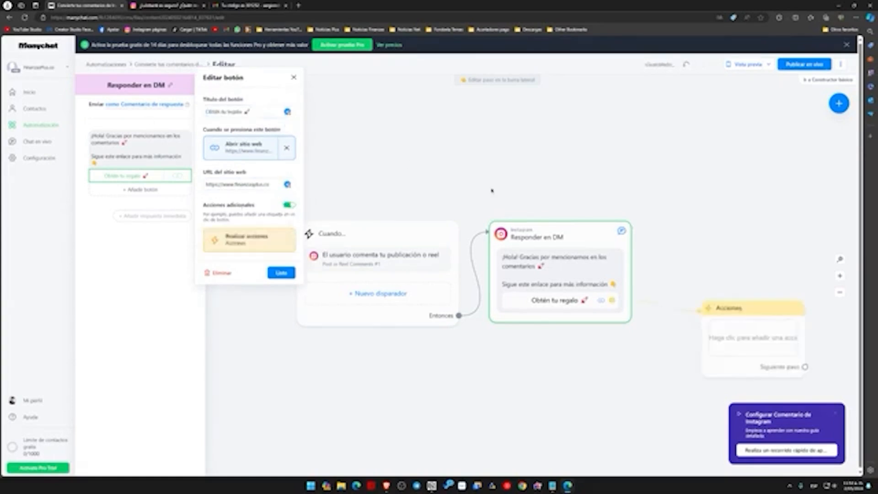
pyautogui.click(289, 205)
pyautogui.click(281, 257)
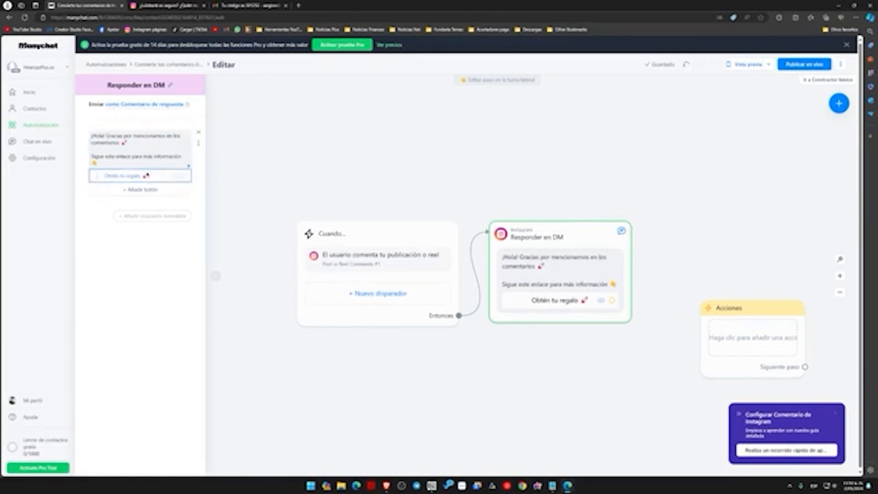
# Step: Preview the DM reply in the Manychat phone simulation and try the Instagram preview option
pyautogui.click(694, 225)
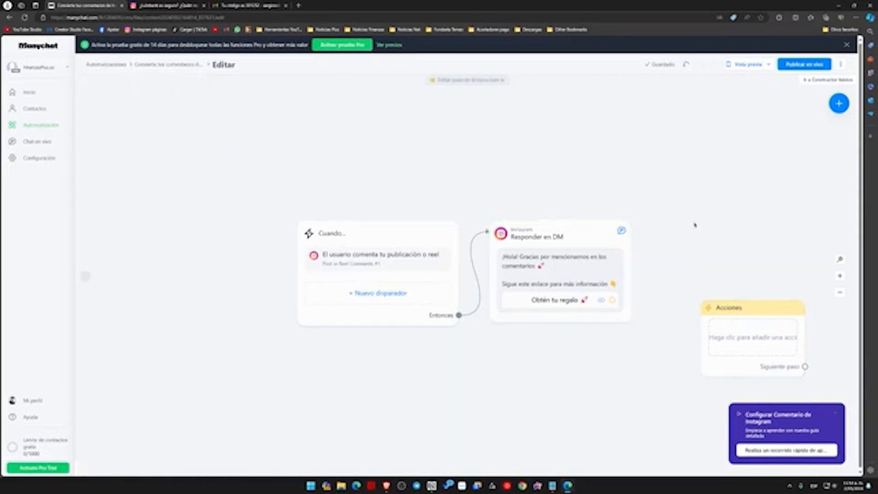
pyautogui.click(743, 66)
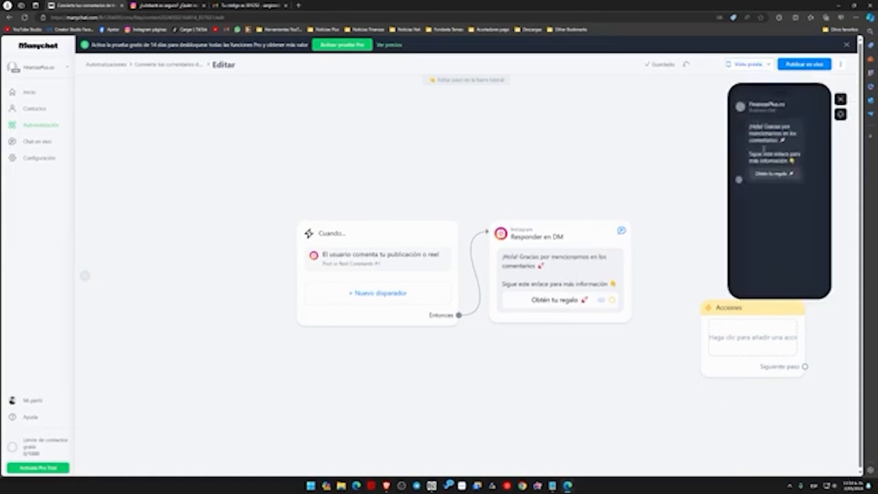
pyautogui.click(767, 65)
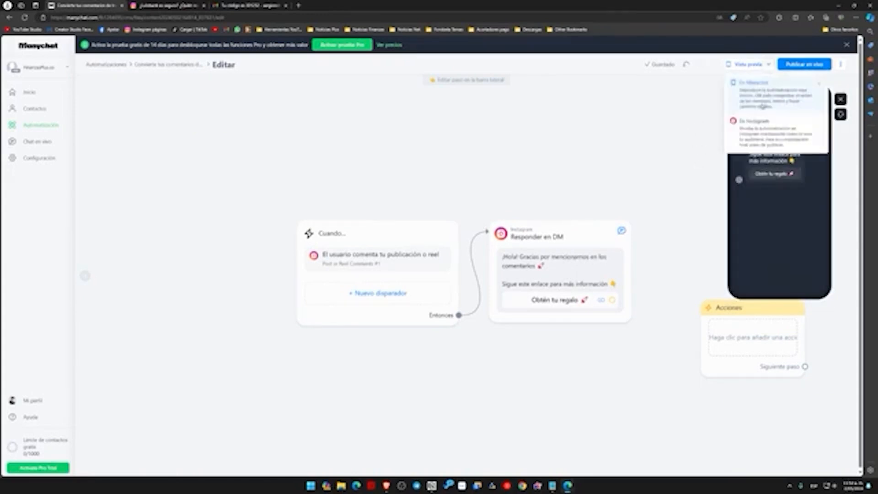
pyautogui.click(755, 136)
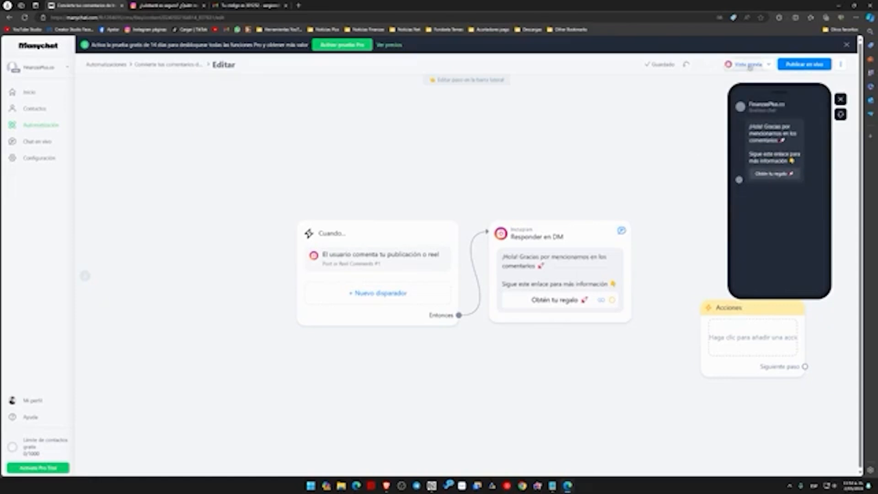
# Step: Delete the unconnected empty Acciones block from the flow and publish the automation live
pyautogui.click(752, 337)
pyautogui.click(617, 251)
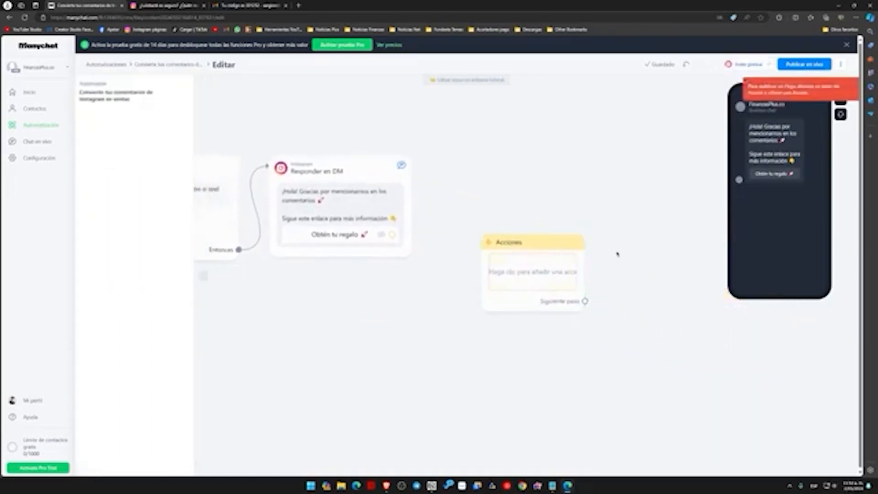
pyautogui.click(539, 225)
pyautogui.click(473, 225)
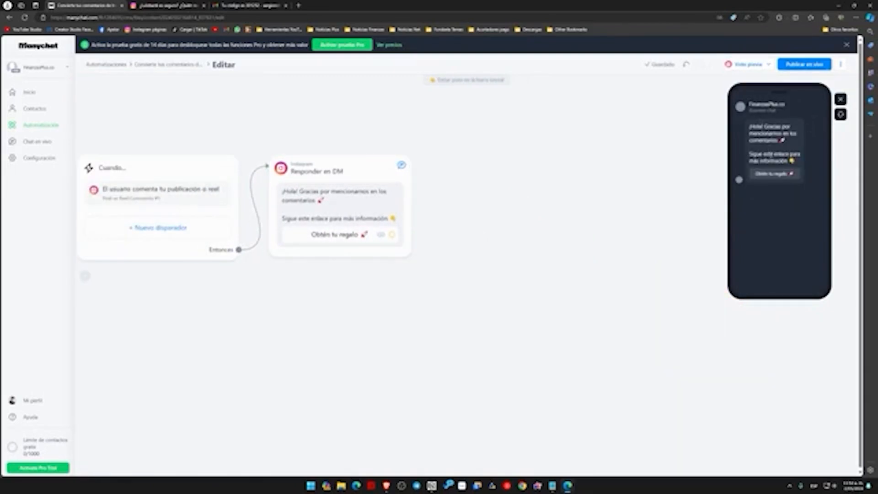
pyautogui.click(788, 65)
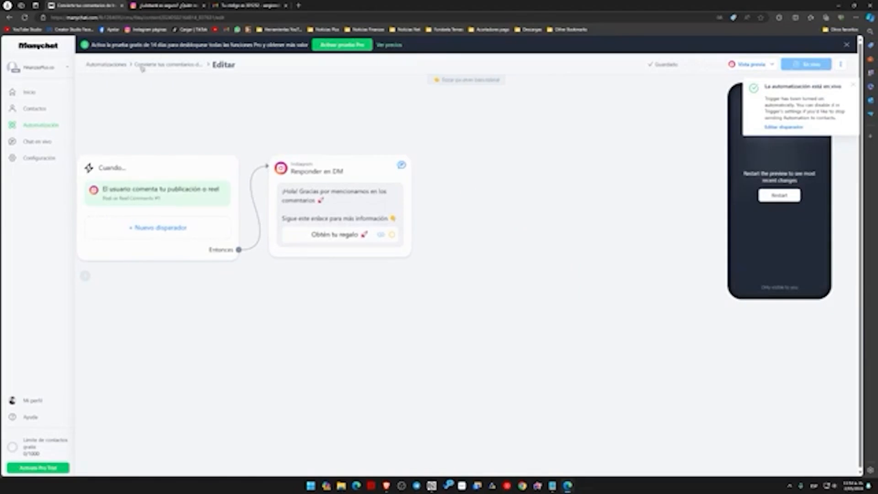
# Step: Copy the address of the selected Instagram Reel and open it in the Brave browser under a different Instagram account
pyautogui.rightClick(189, 14)
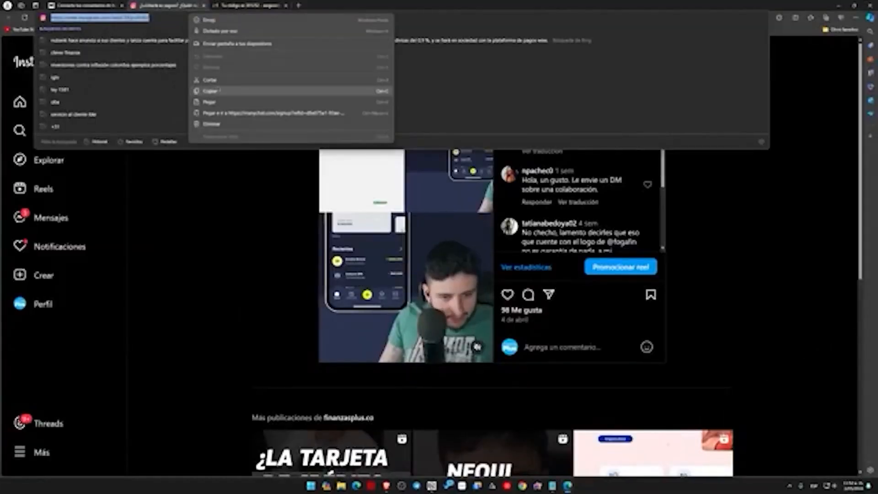
pyautogui.press('Escape')
pyautogui.press('Escape')
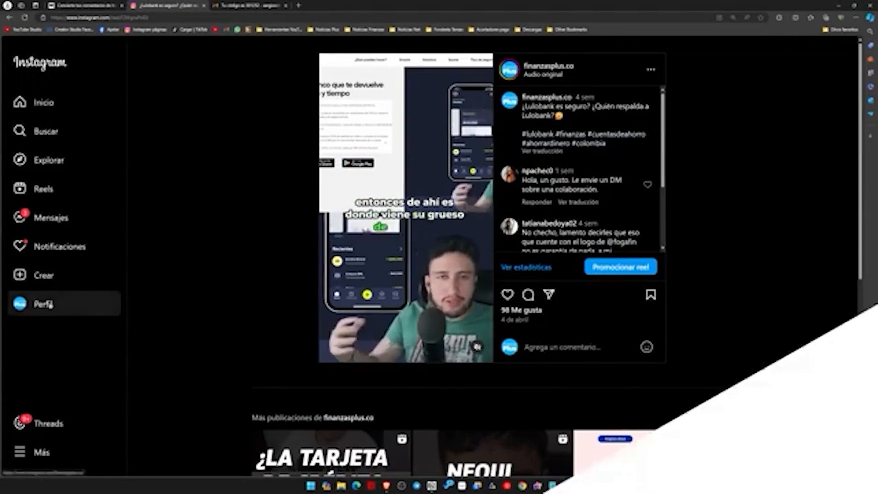
pyautogui.click(68, 303)
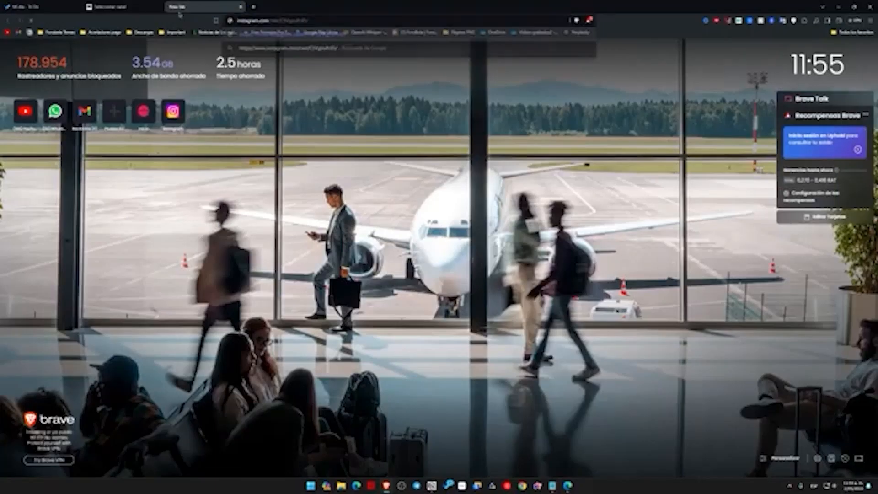
pyautogui.press('Return')
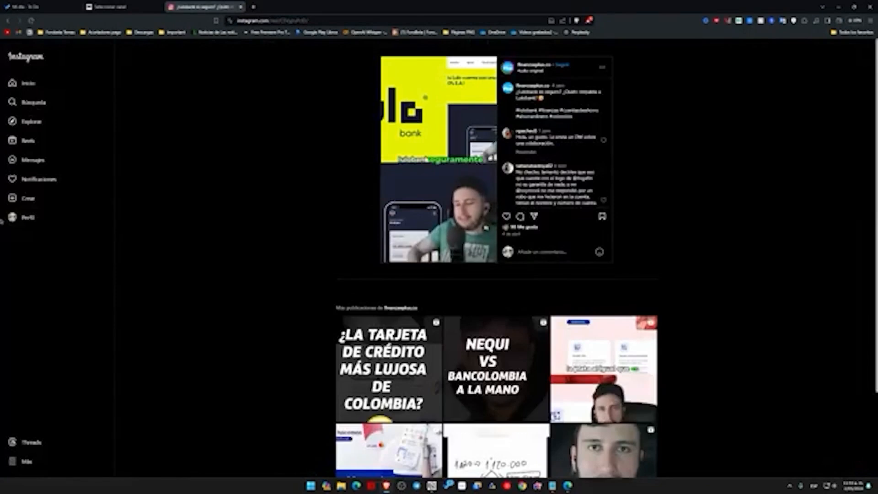
# Step: Publish the keyword mandarina as a comment on the Reel to test the automation
pyautogui.write('mi')
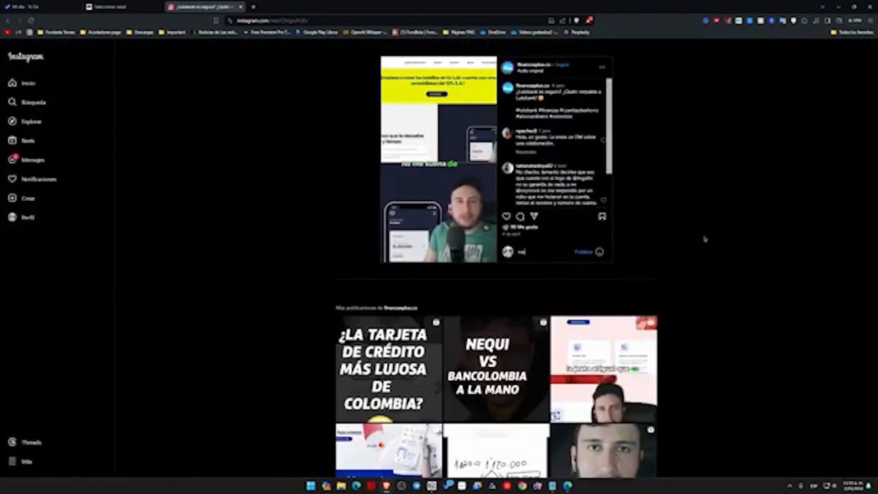
pyautogui.write('ndarina')
pyautogui.click(583, 251)
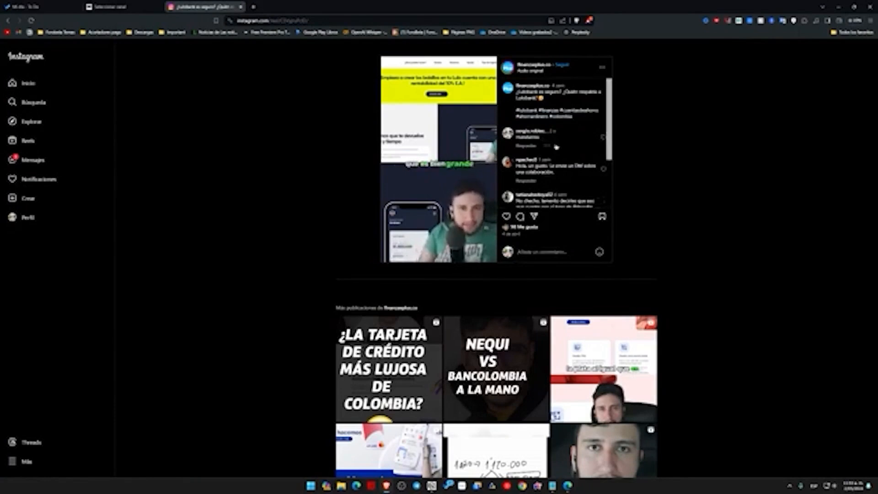
# Step: Check the Reel's comments for the public reply and open the FinanzasPlus.co conversation in the Instagram messages
pyautogui.moveTo(545, 161)
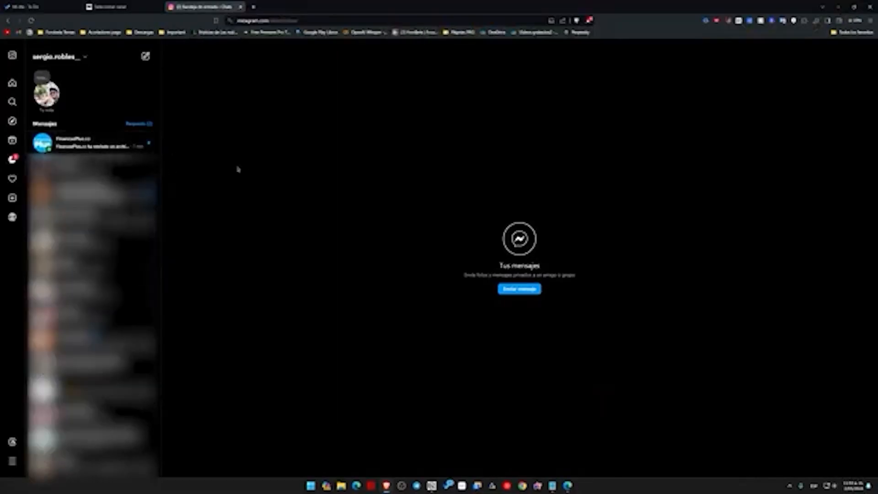
pyautogui.click(91, 145)
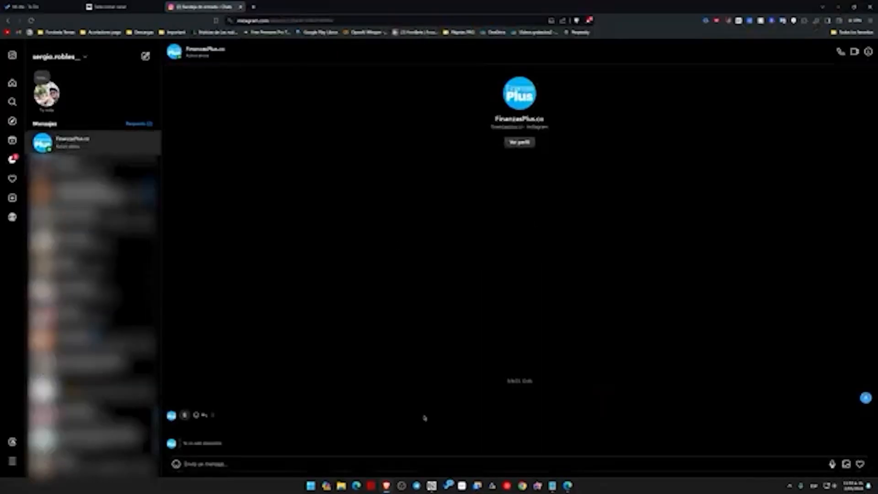